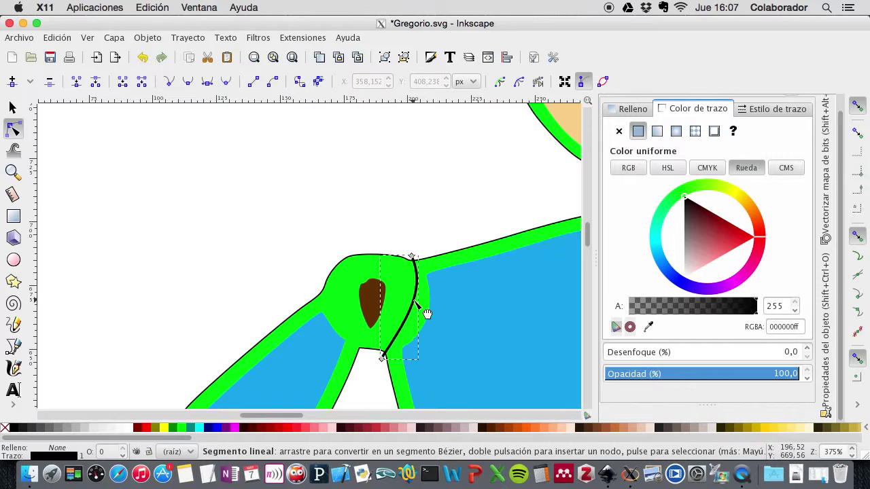
- Divide the green body outline along the curved line across the left-hand shoulder joint
left_click(421, 233)
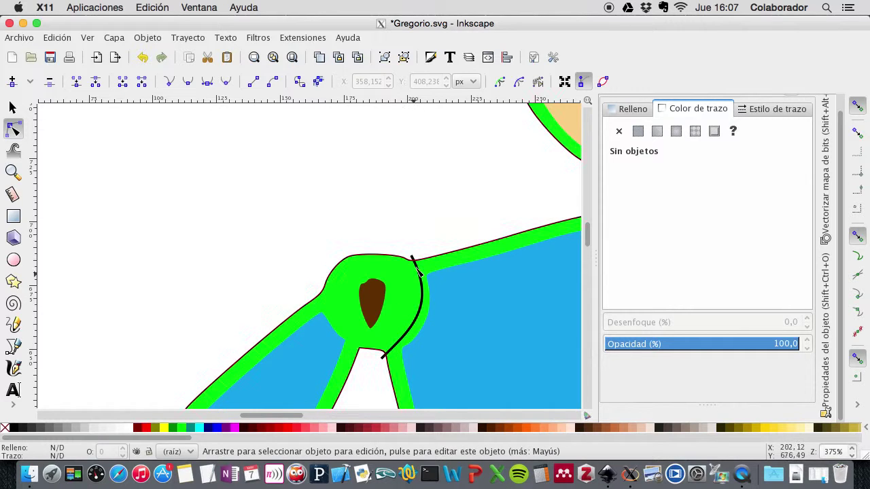
left_click(11, 109)
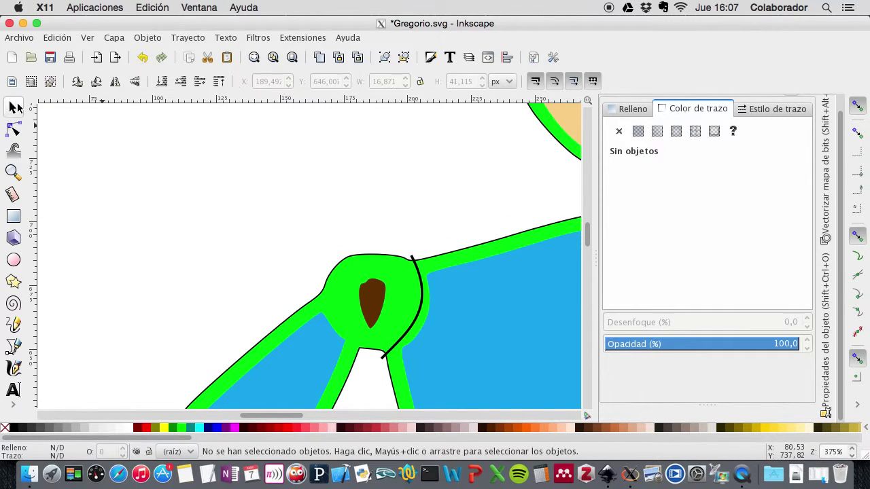
left_click(420, 281)
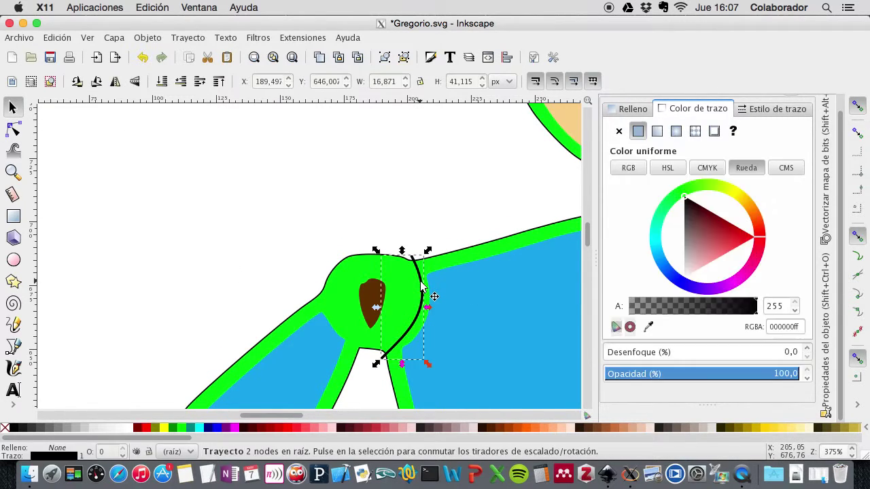
left_click(349, 259, "shift")
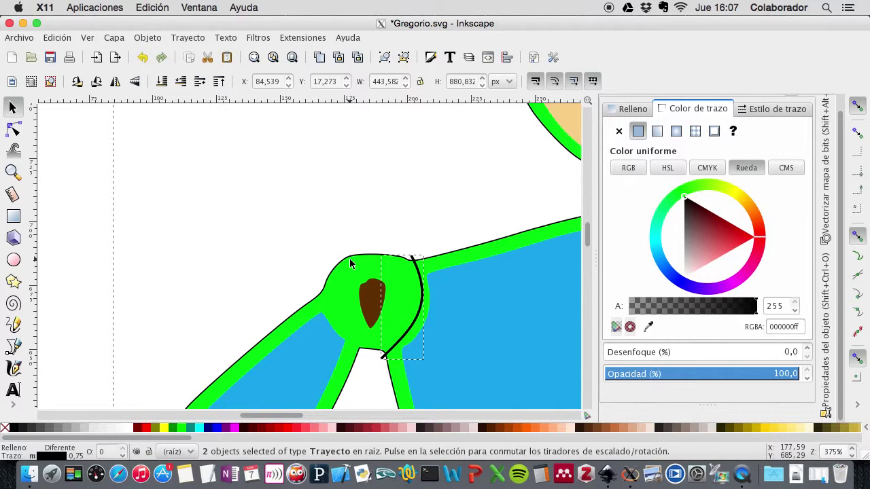
left_click(184, 40)
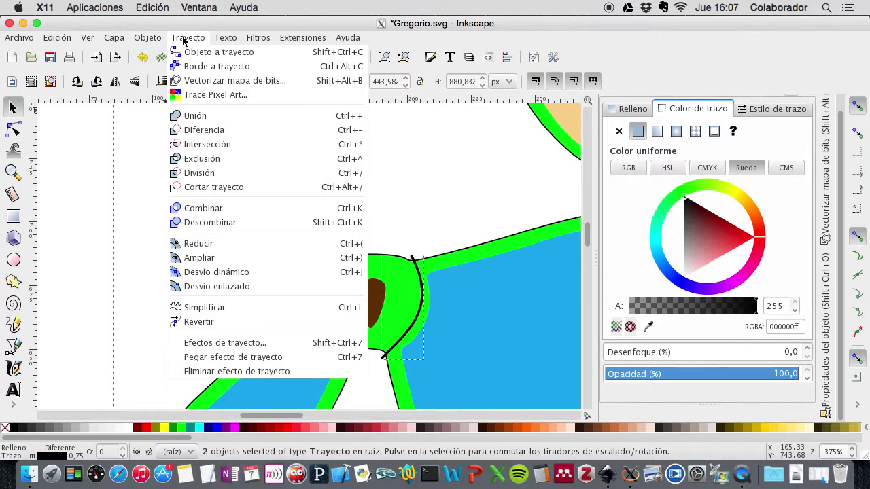
left_click(200, 175)
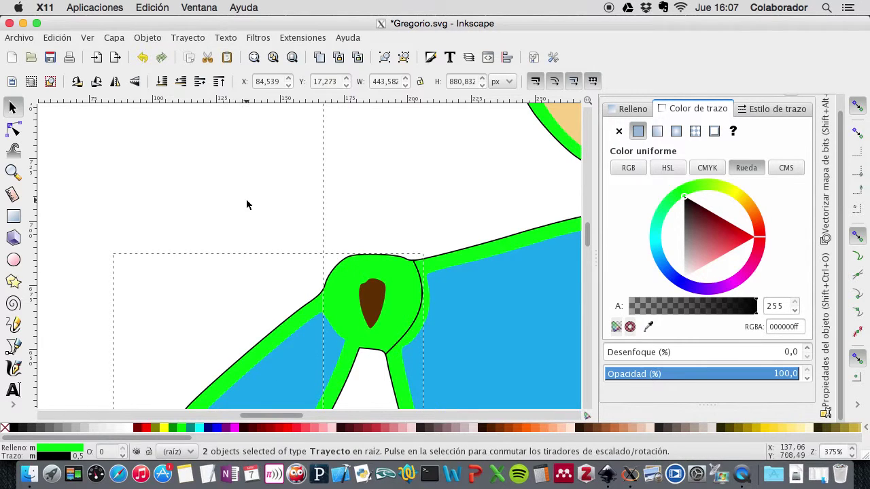
- Fill the separated left-hand upper arm outline with black and deselect it
key("minus")
key("minus")
key("minus")
key("minus")
key("minus")
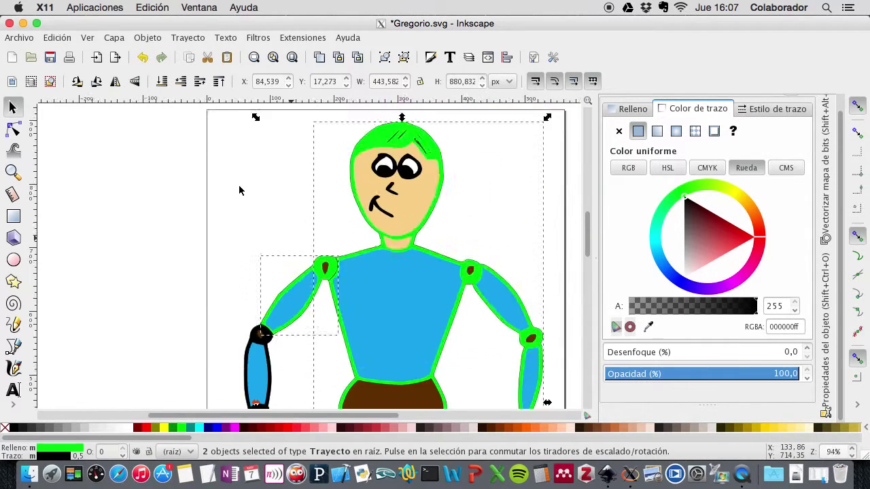
key("plus")
key("plus")
key("plus")
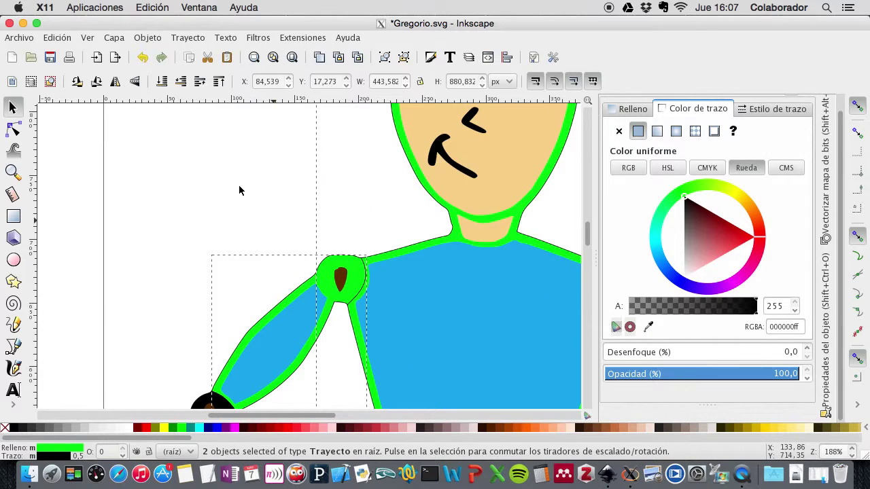
key("Escape")
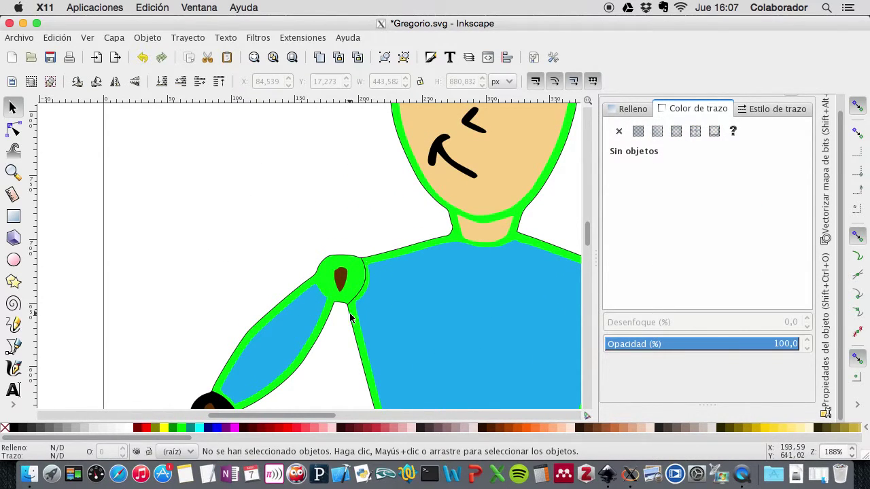
left_click(322, 274)
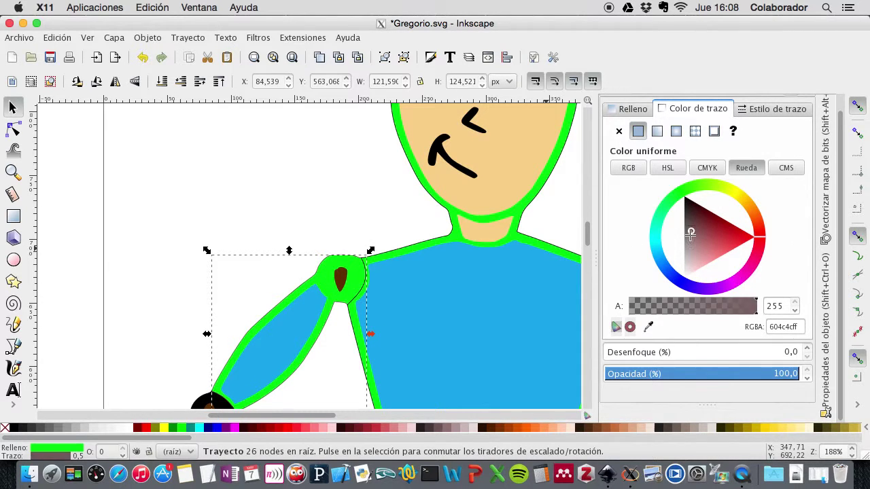
left_click(633, 111)
left_click(712, 244)
left_click_drag(711, 244, 679, 296)
left_click(274, 217)
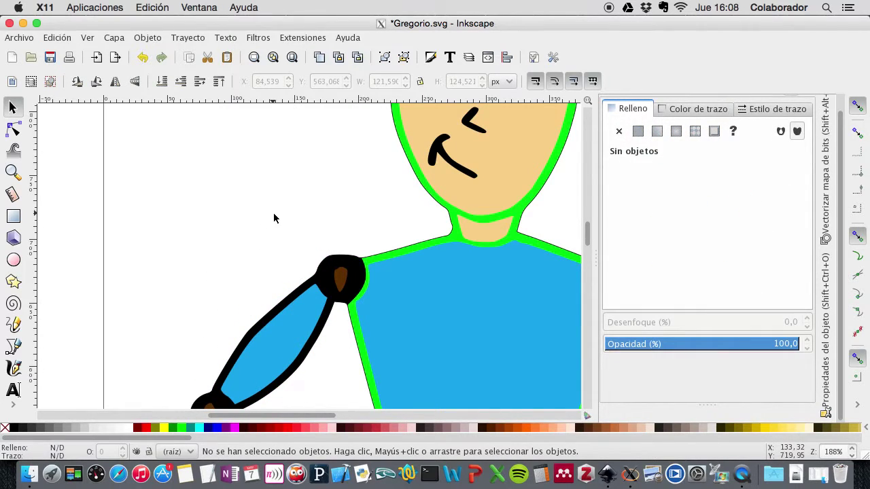
- Draw a freehand-tool line about 59 px wide across the base of the neck and bend it downward about 11 px
key("minus")
key("minus")
scroll(354, 211, "down", 2)
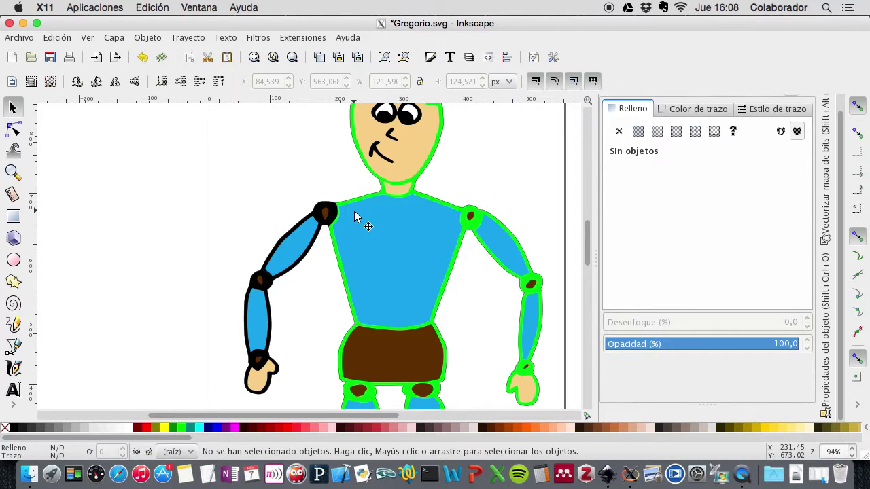
key("plus")
key("plus")
key("plus")
scroll(354, 212, "up", 3)
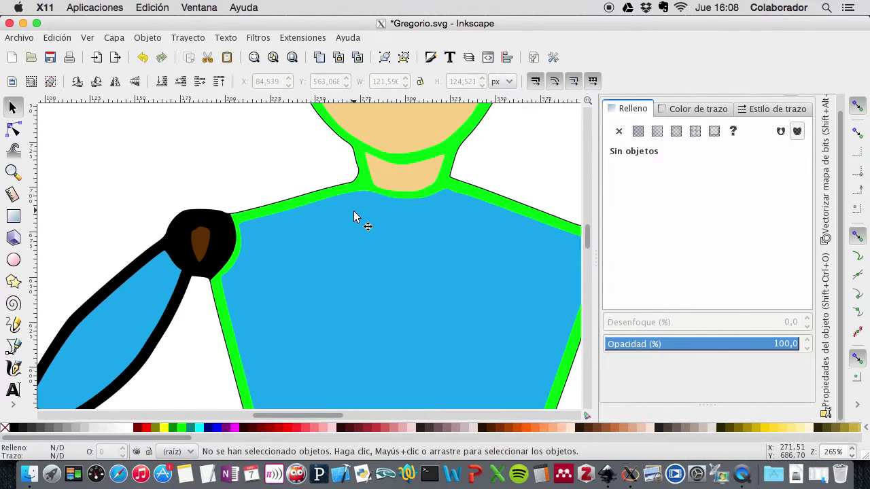
scroll(350, 221, "right", 2)
left_click(13, 325)
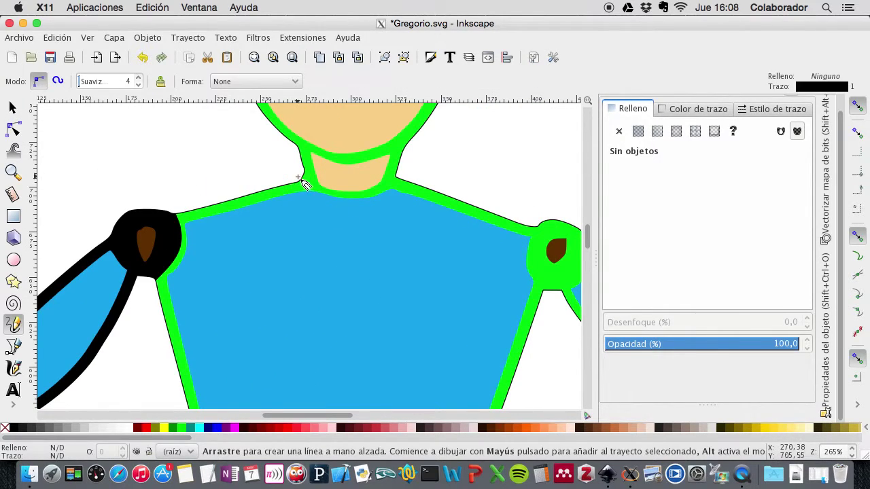
left_click(298, 178)
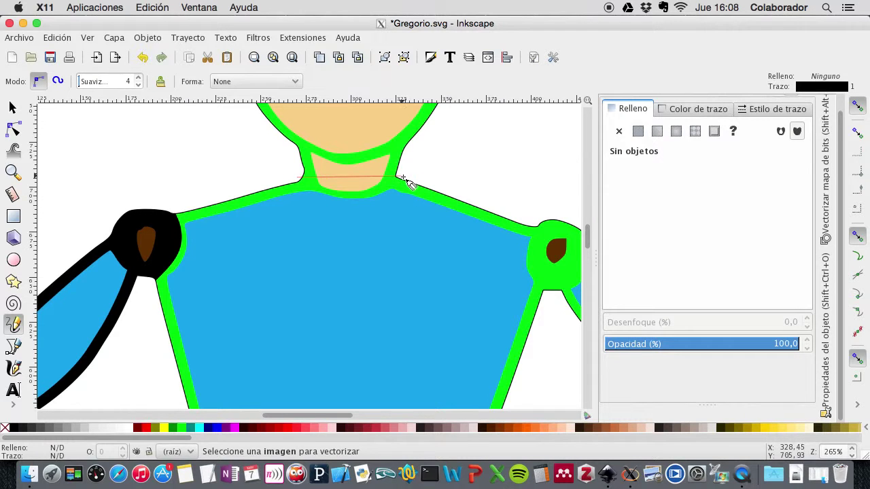
left_click(402, 177)
left_click(13, 128)
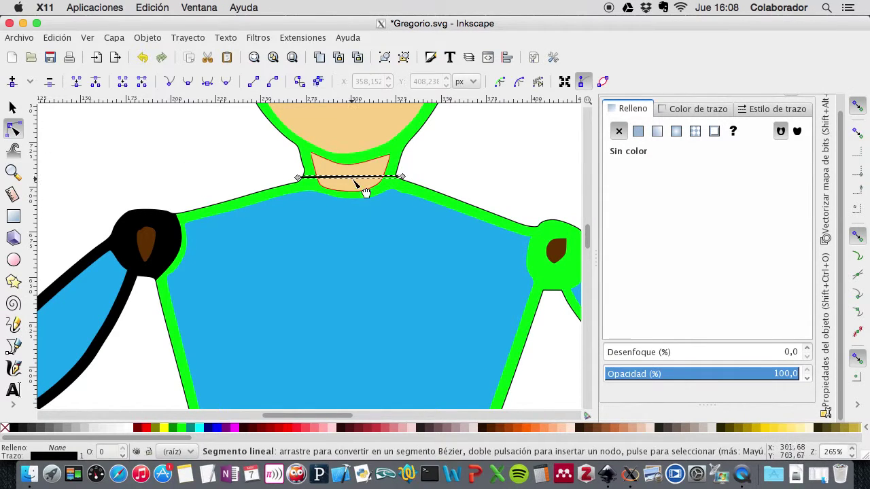
left_click_drag(352, 178, 353, 196)
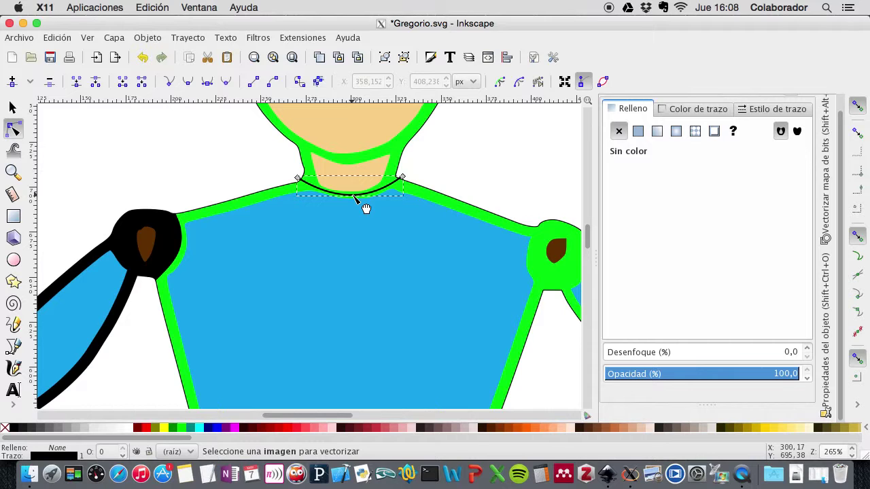
- Divide the green body outline along the curved line at the base of the neck
left_click(12, 107)
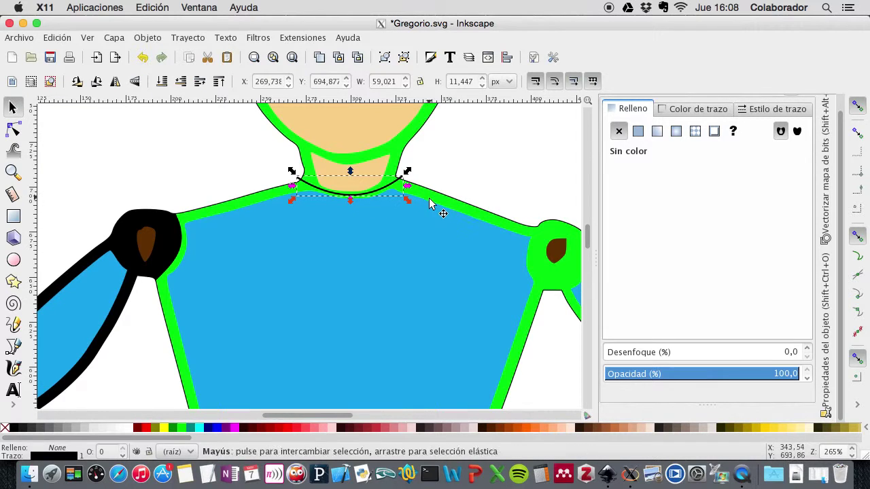
key("Escape")
left_click(400, 185)
left_click(439, 203, "shift")
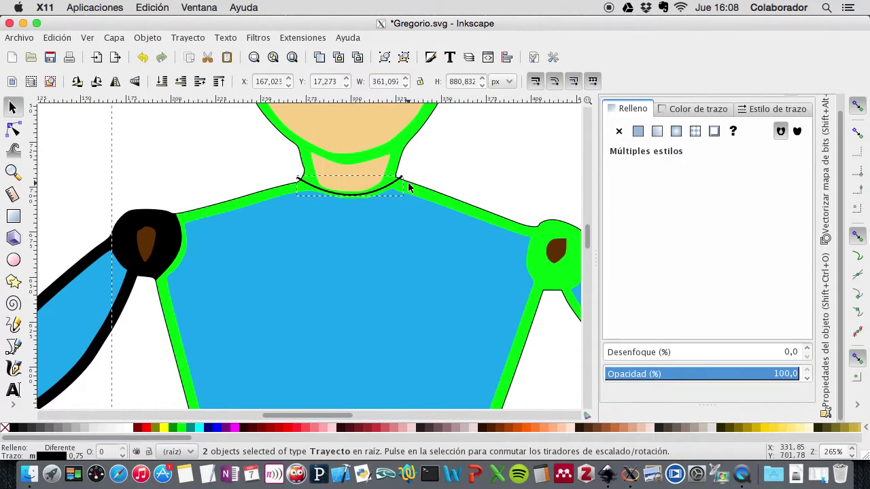
left_click(188, 38)
left_click(197, 170)
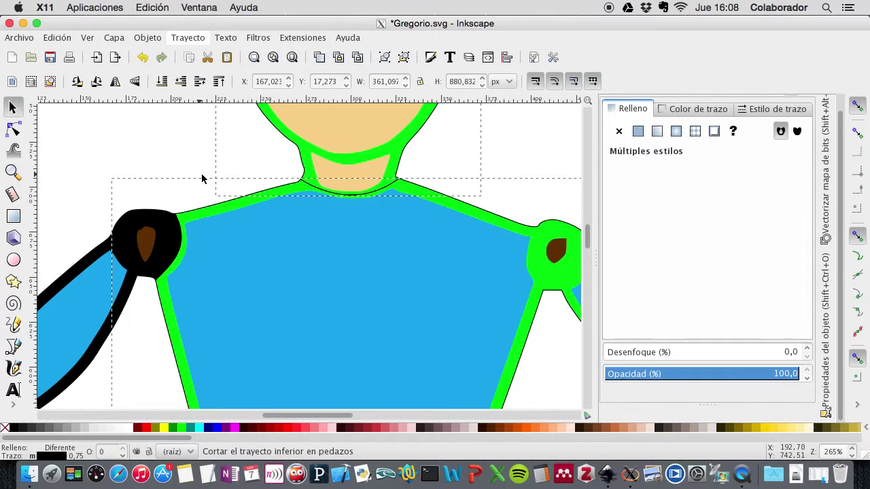
- Fill the separated head and neck outline with black and deselect it
left_click(172, 148)
left_click(312, 158)
mouse_move(688, 221)
left_mouse_down()
mouse_move(702, 231)
mouse_move(686, 291)
left_mouse_up()
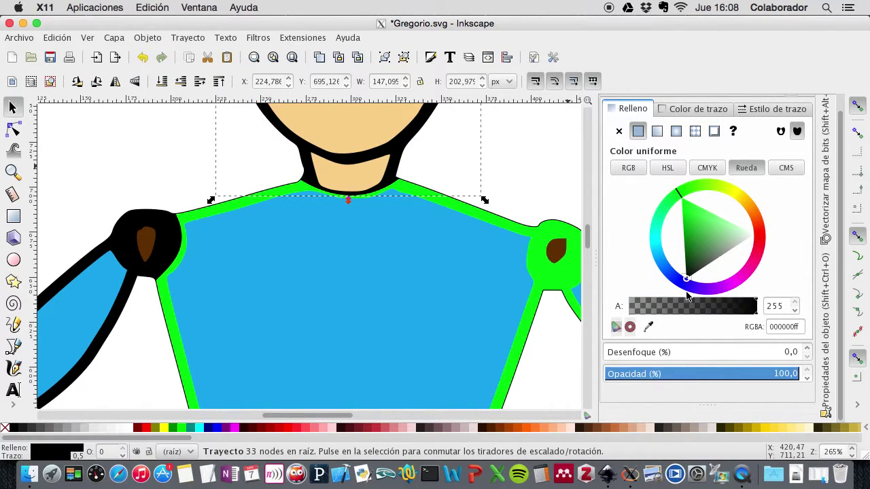
left_click(569, 177)
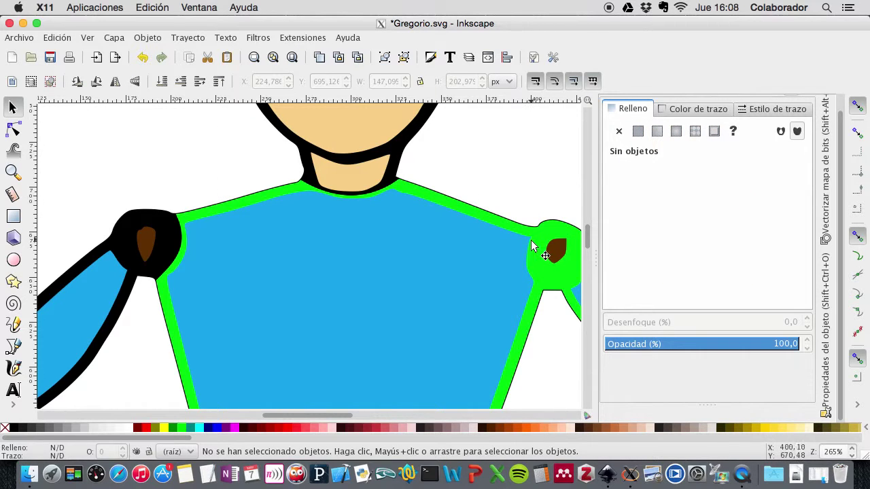
- Draw a straight, nearly vertical line across the right-hand shoulder joint where the torso meets the arm
scroll(528, 242, "down", 2)
scroll(529, 243, "down", 2)
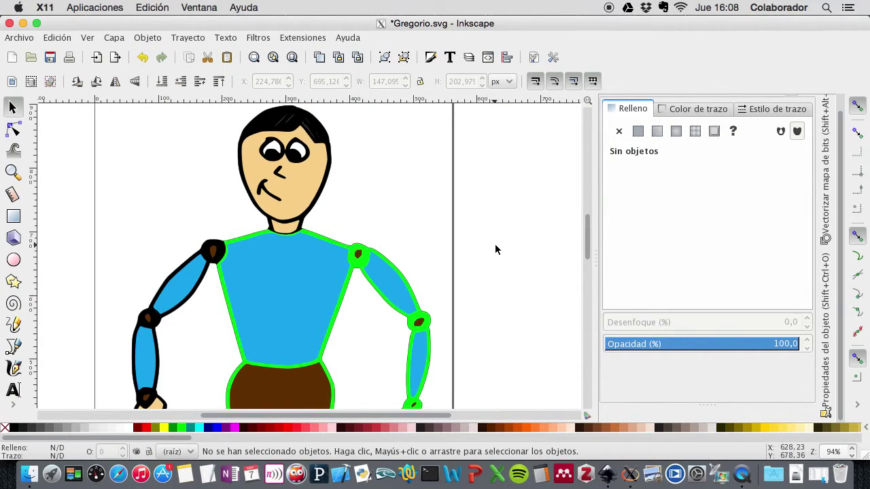
scroll(496, 250, "down", 5)
scroll(496, 250, "up", 1)
key("plus")
key("plus")
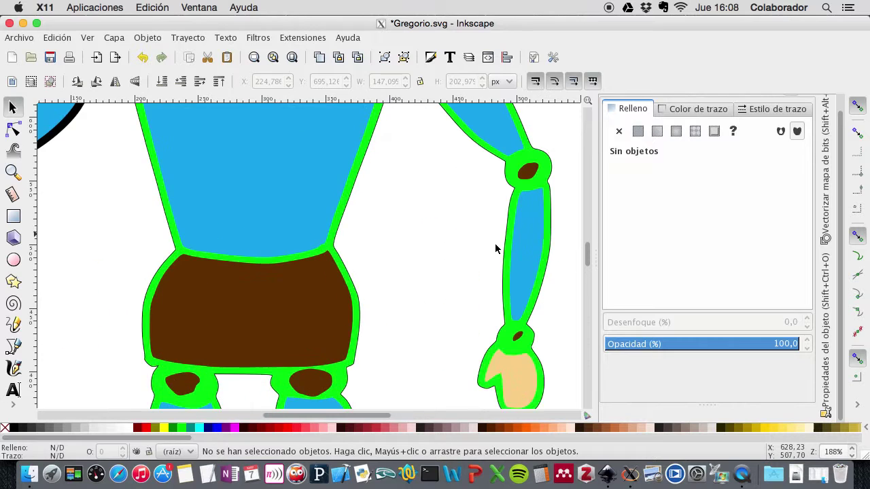
scroll(495, 243, "up", 6)
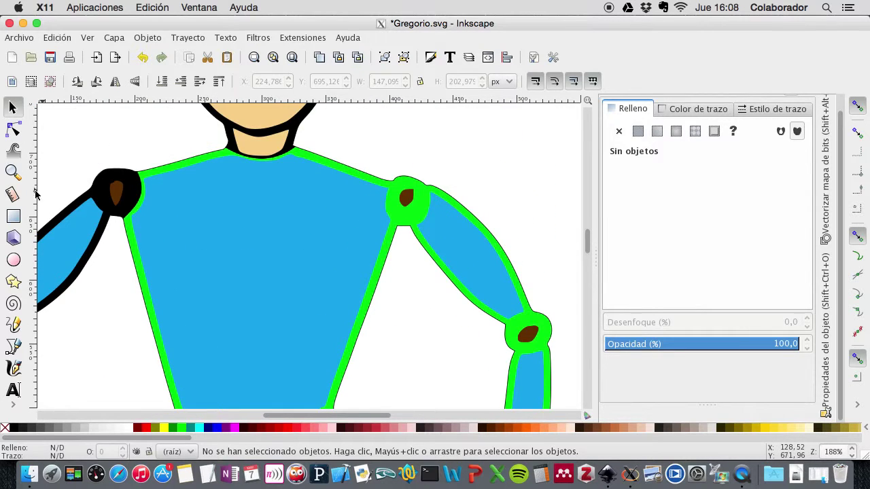
left_click(15, 323)
mouse_move(394, 182)
left_mouse_down()
mouse_move(402, 241)
mouse_move(400, 232)
left_mouse_up()
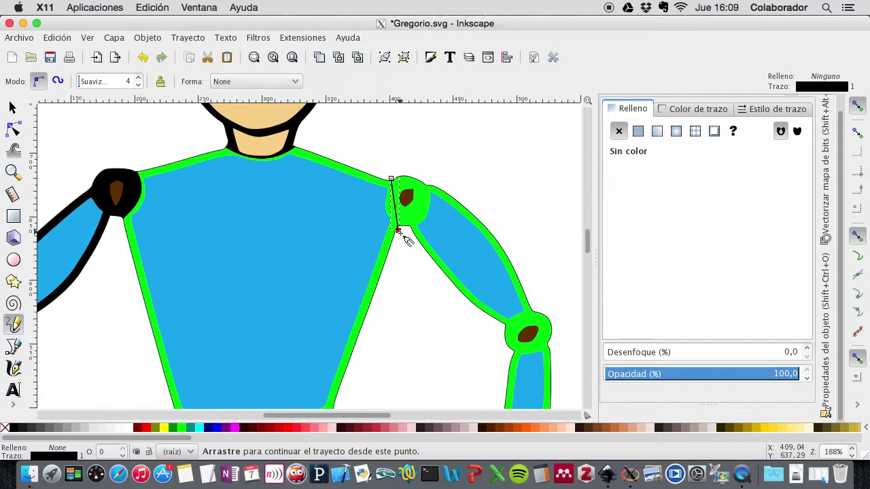
- Bend the right-hand shoulder line toward the torso into a curve about 6 px wide and 41 px high, adjusting its upper node
key("plus")
key("plus")
left_click(13, 128)
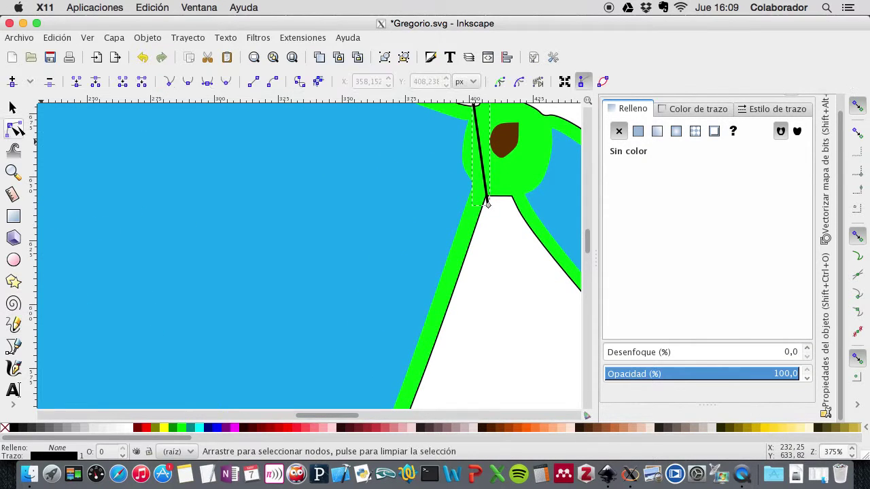
left_click_drag(487, 168, 487, 172)
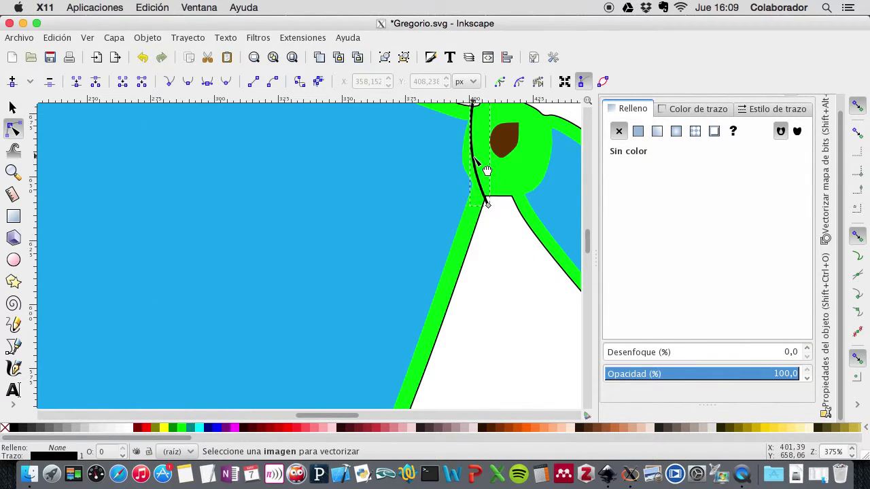
scroll(484, 160, "up", 1)
left_click(477, 130)
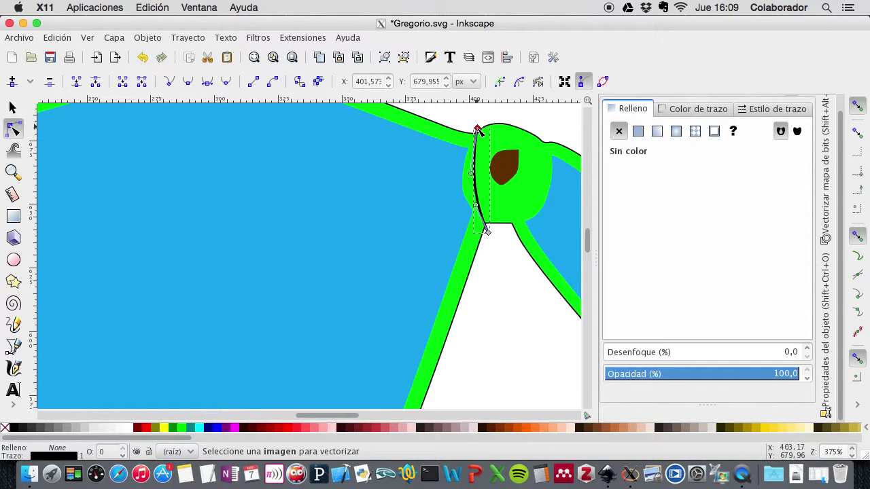
- Divide the green torso outline along the curved line at the right-hand shoulder and deselect the resulting pieces
key("s")
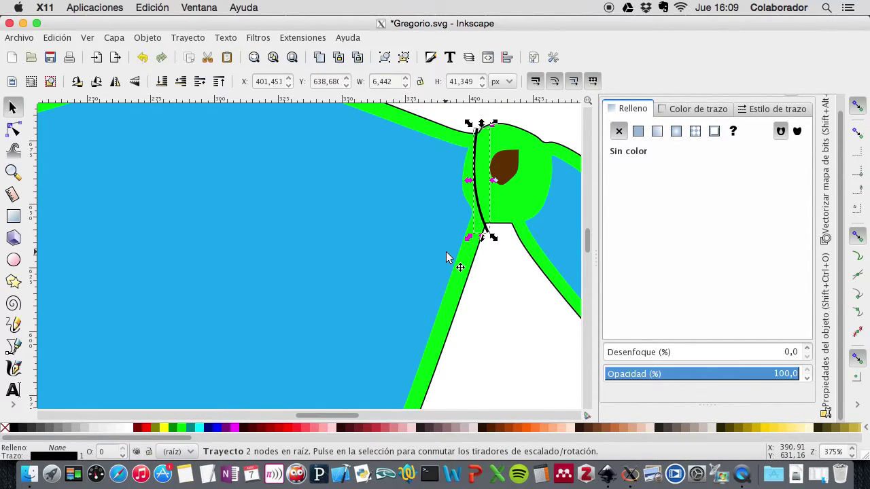
left_click(466, 265, "shift")
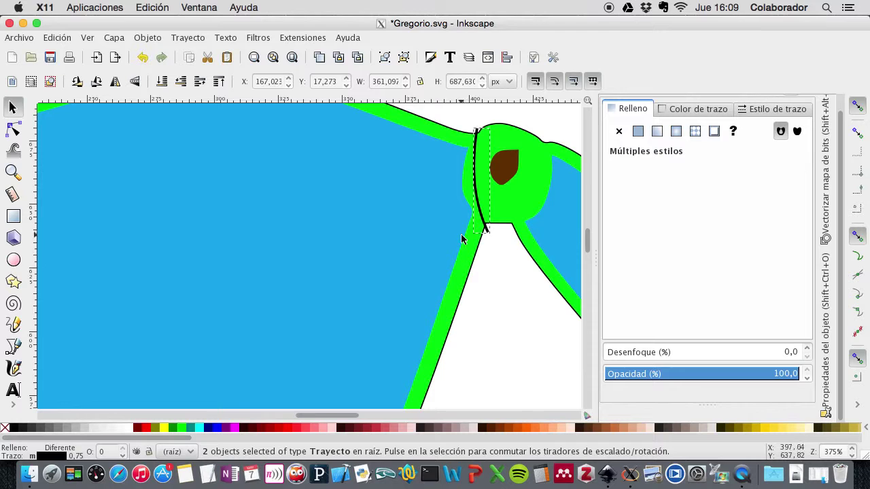
left_click(187, 38)
left_click(204, 173)
scroll(378, 219, "right", 5)
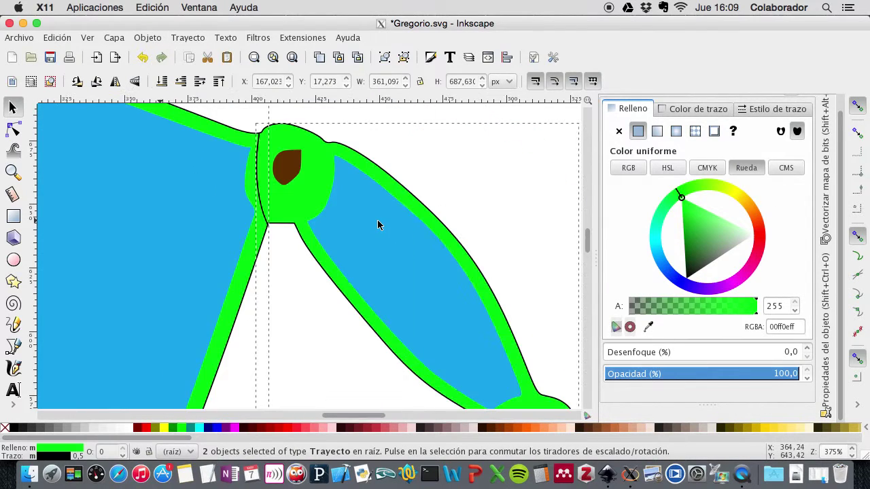
left_click(265, 305)
- Fill the separated right-hand arm outline with black and deselect it
scroll(270, 264, "right", 3)
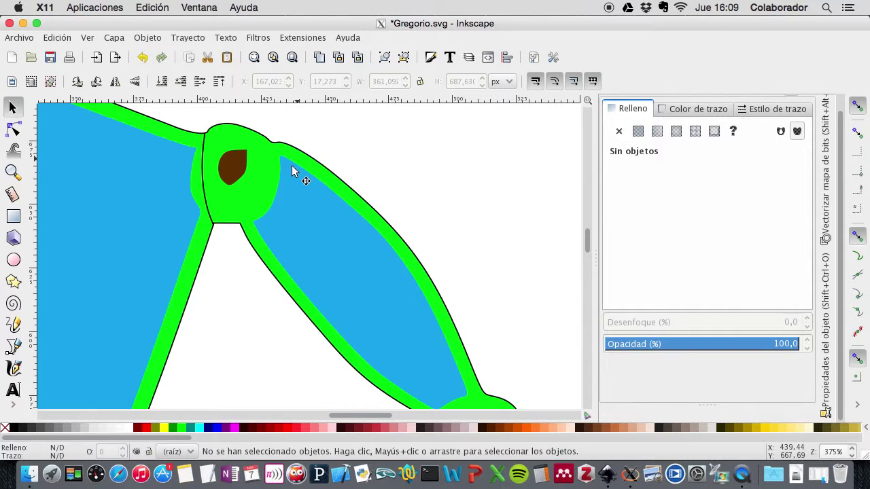
left_click(302, 157)
left_click_drag(708, 248, 656, 294)
left_click(547, 206)
scroll(547, 206, "down", 5)
scroll(546, 208, "up", 2)
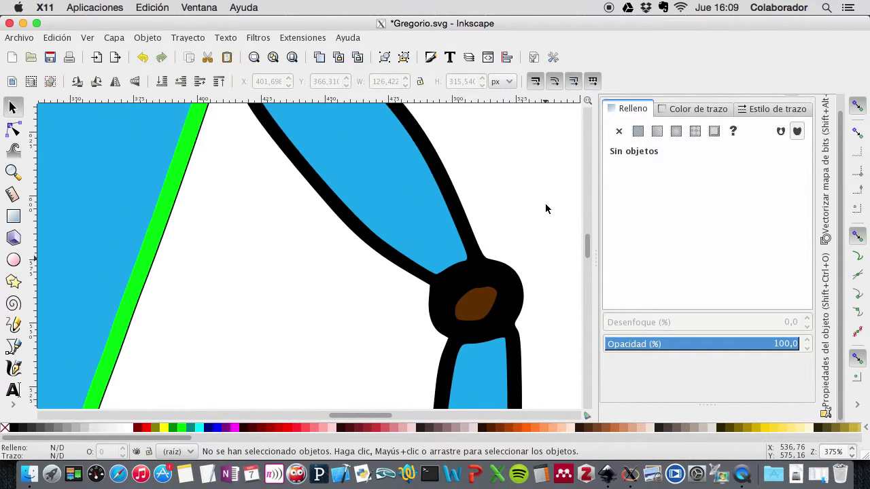
scroll(545, 202, "up", 2)
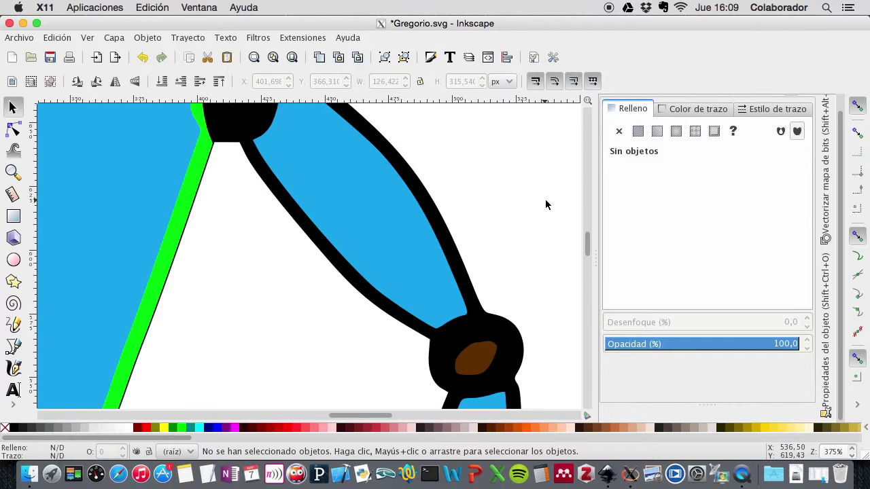
- Recolour the right-hand arm outline dark red (9d3030ff) and deselect it
scroll(546, 199, "up", 2)
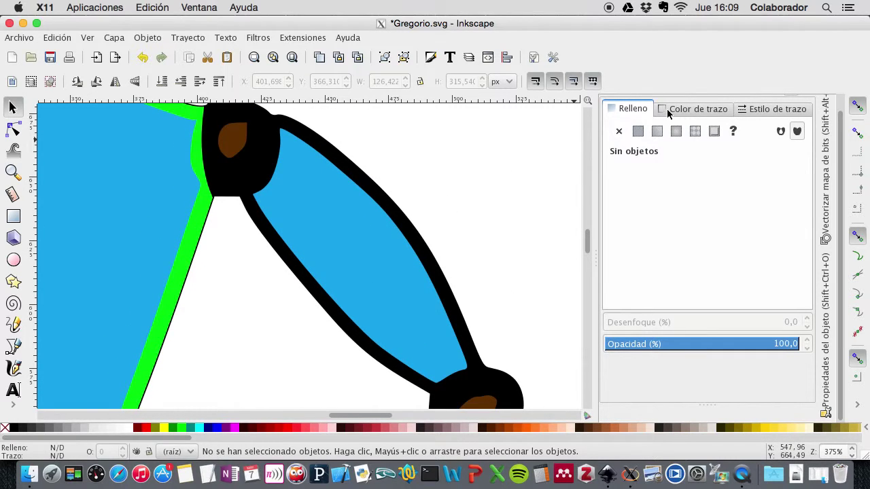
left_click(352, 176)
left_click(714, 229)
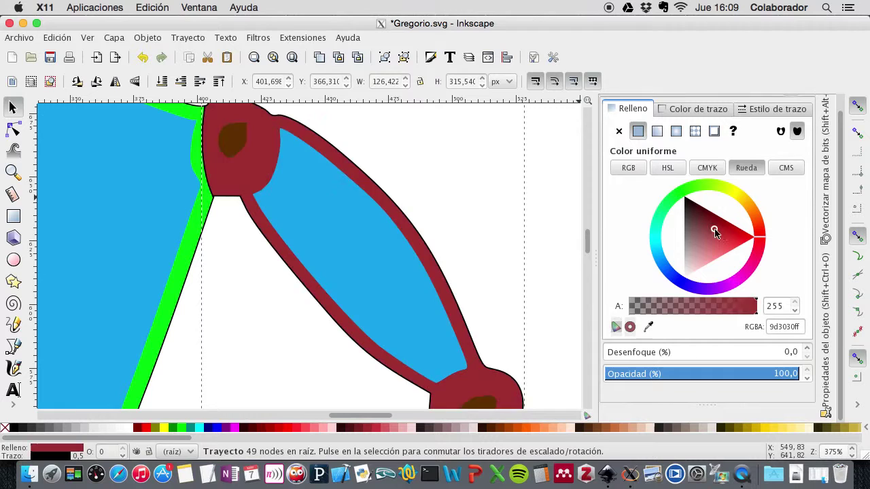
left_click(546, 206)
- Draw a straight diagonal line across the right-hand arm where the upper arm meets the elbow joint
scroll(548, 205, "down", 10)
left_click(14, 324)
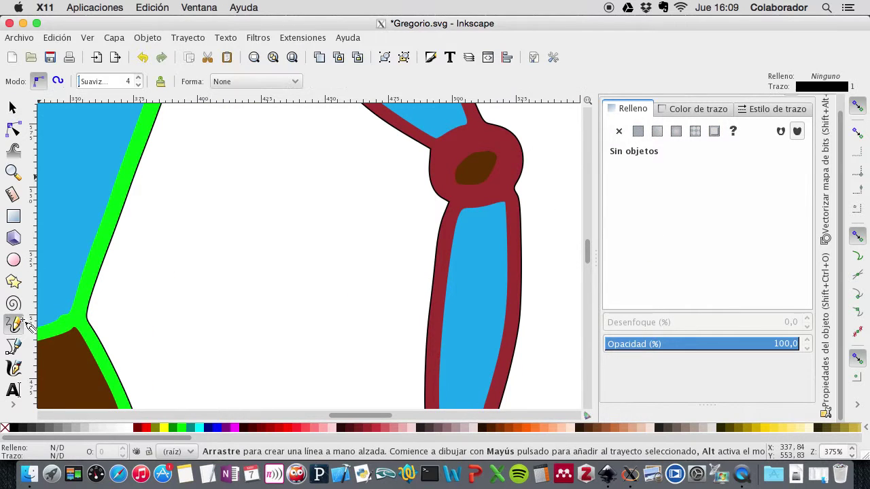
left_click(428, 153)
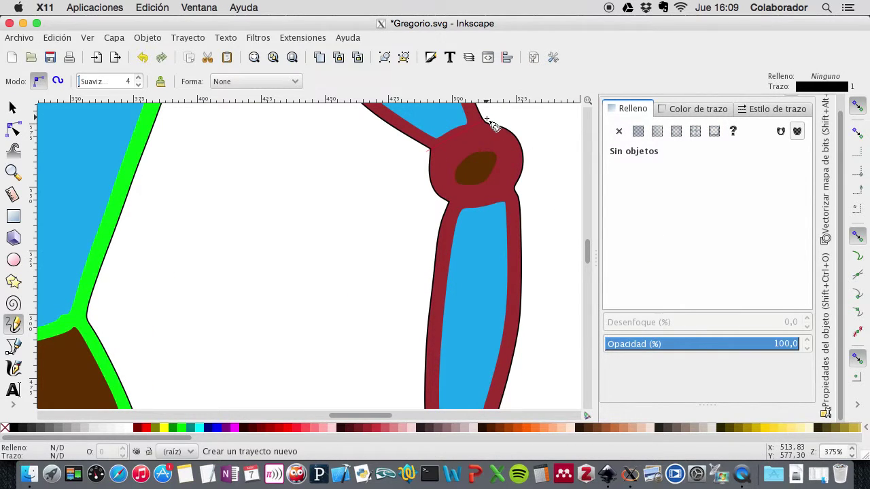
left_click(487, 120)
- Bend the elbow line upward to follow the joint's upper edge and move both end nodes slightly outside the arm outline
left_click(13, 127)
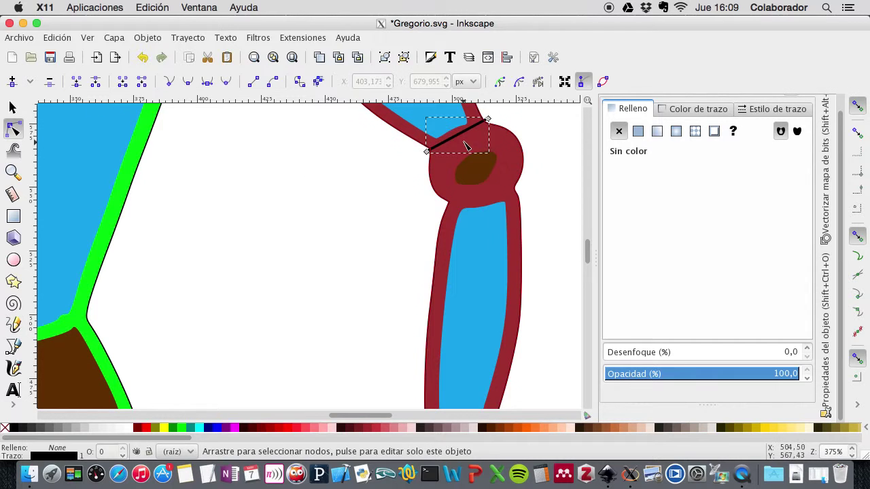
left_click(472, 144)
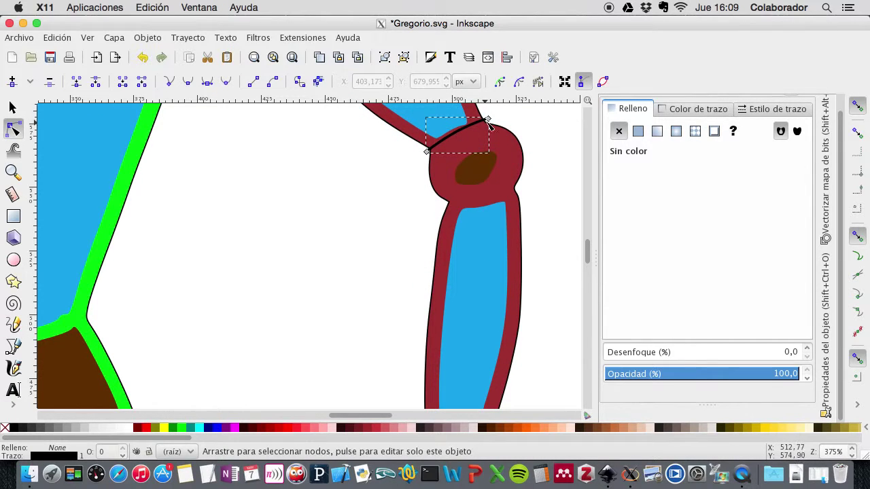
left_click(491, 121)
left_click_drag(491, 121, 494, 124)
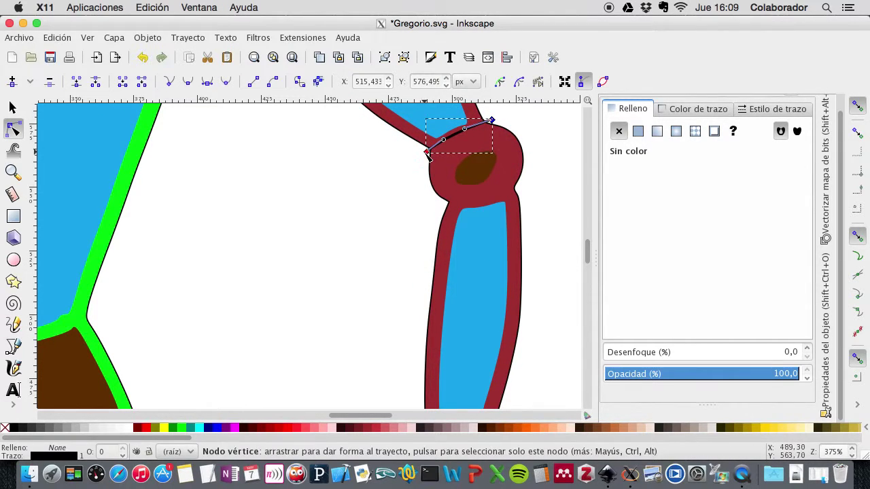
left_click_drag(426, 154, 423, 156)
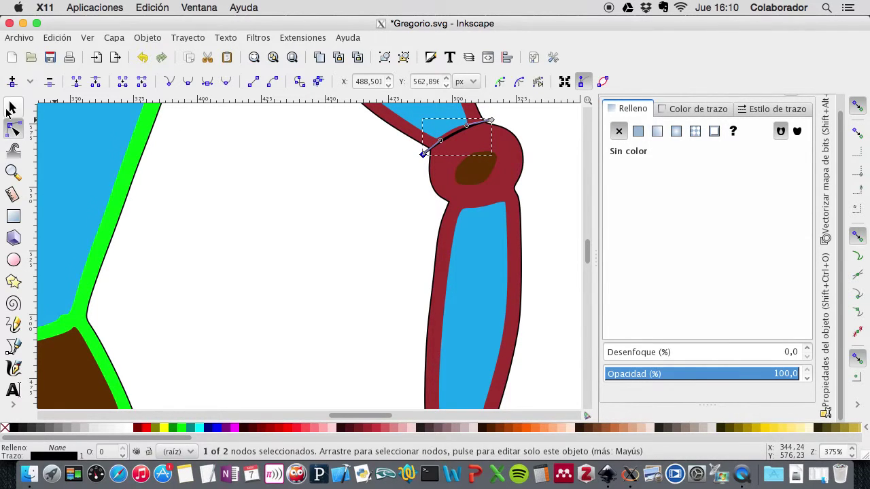
- Divide the right-hand arm outline along the curved elbow line and deselect the resulting pieces
left_click(13, 107)
left_click(515, 170, "shift")
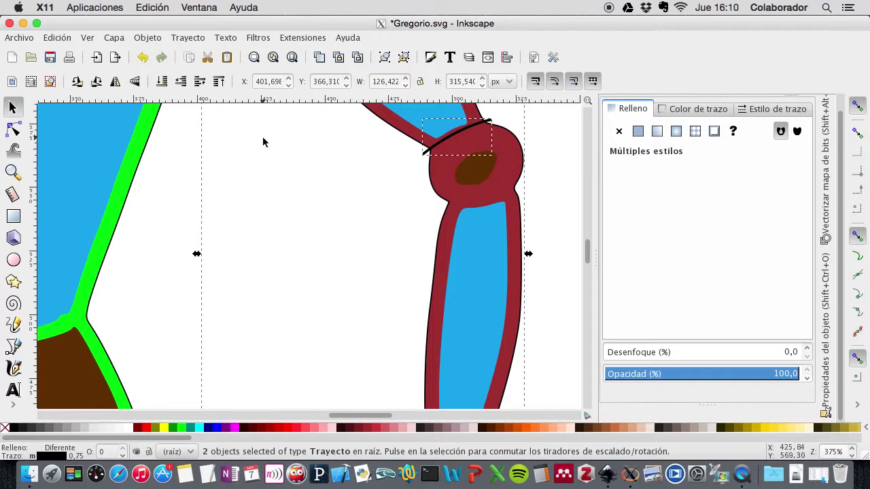
left_click(199, 39)
left_click(289, 172)
key("Escape")
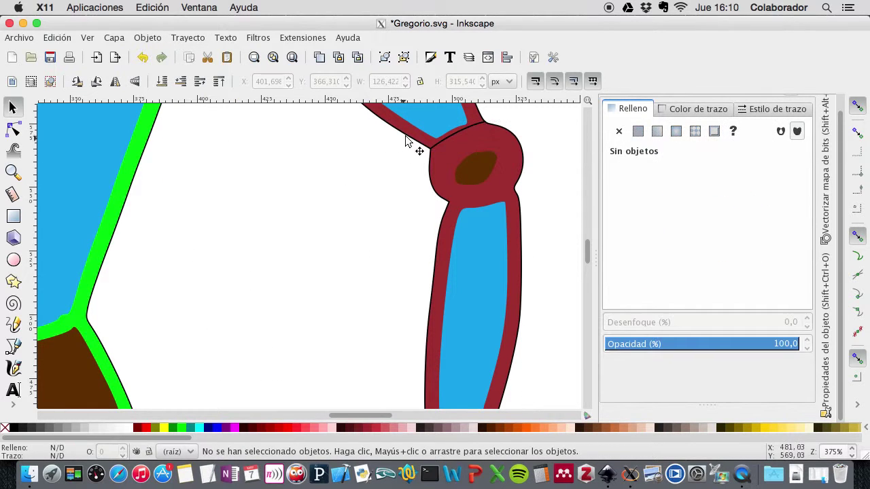
- Fill the separated right-hand upper arm and forearm outlines with black (000000ff) and deselect them
left_click(410, 136)
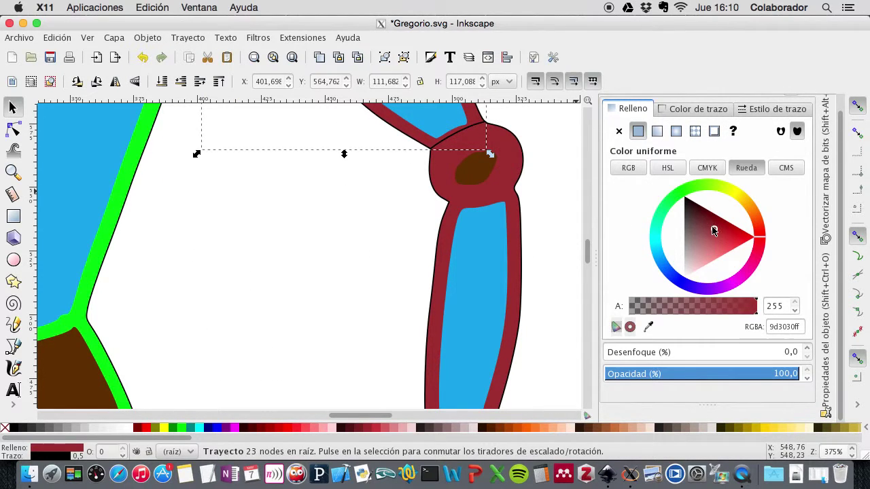
left_click_drag(713, 231, 680, 188)
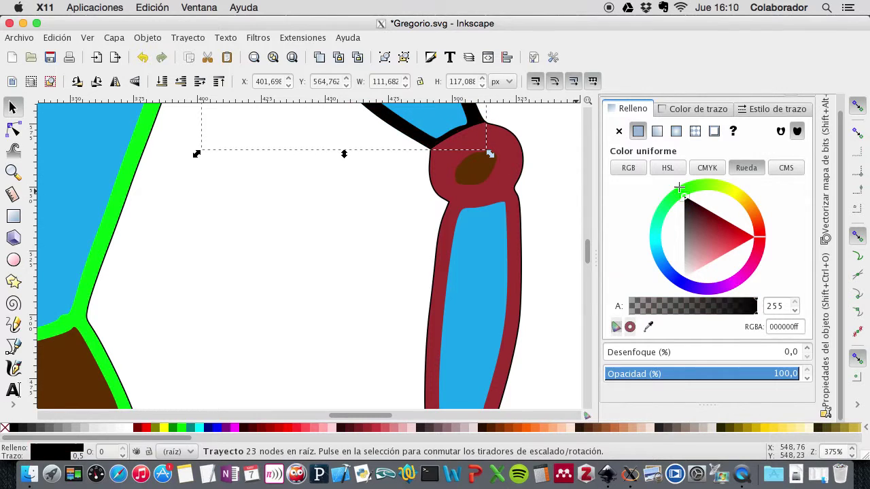
left_click(515, 180)
left_click_drag(713, 229, 684, 196)
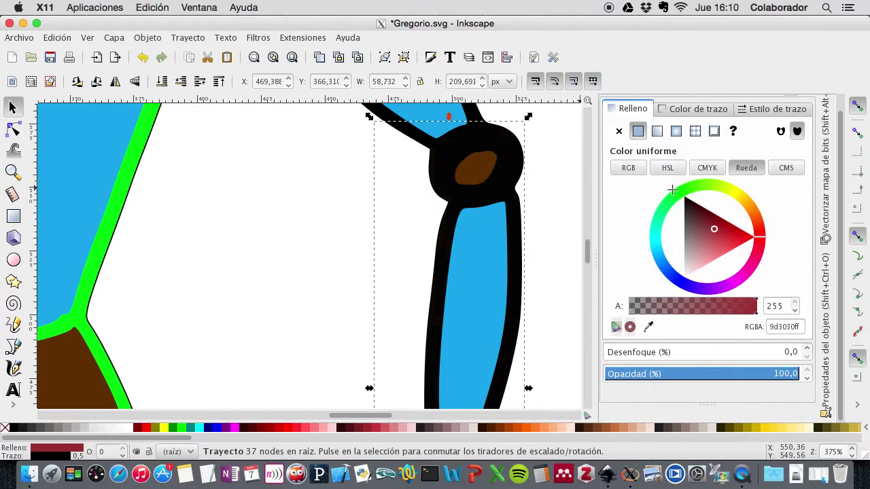
left_click(301, 265)
- Draw a straight, nearly horizontal line across the waist where the blue torso meets the brown hips, and deselect it
scroll(301, 265, "up", 2)
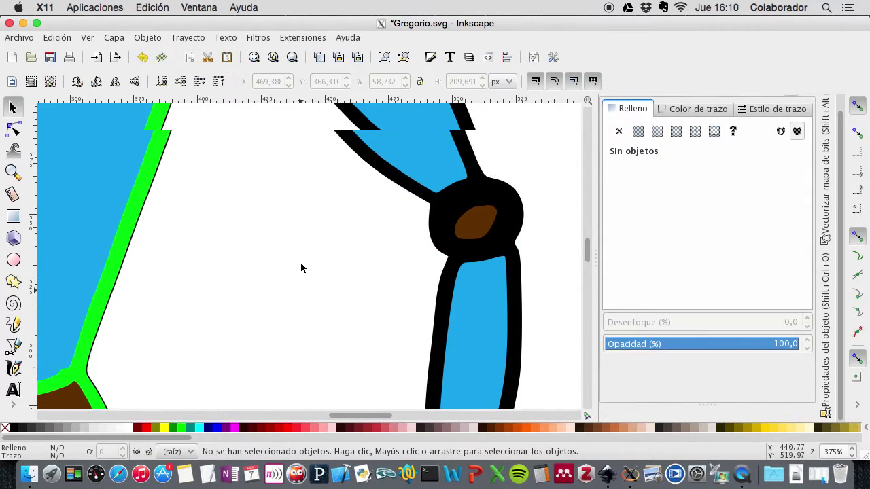
scroll(303, 265, "up", 5)
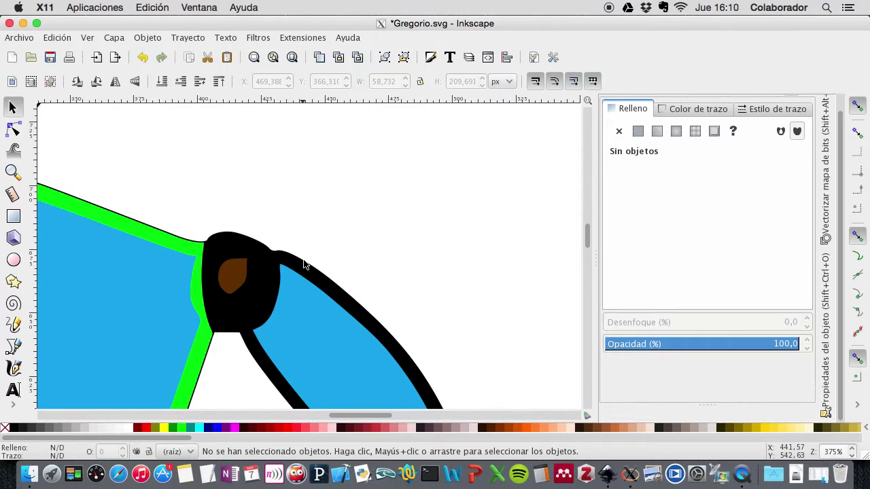
scroll(303, 264, "down", 2)
scroll(303, 259, "left", 15)
scroll(303, 259, "right", 3)
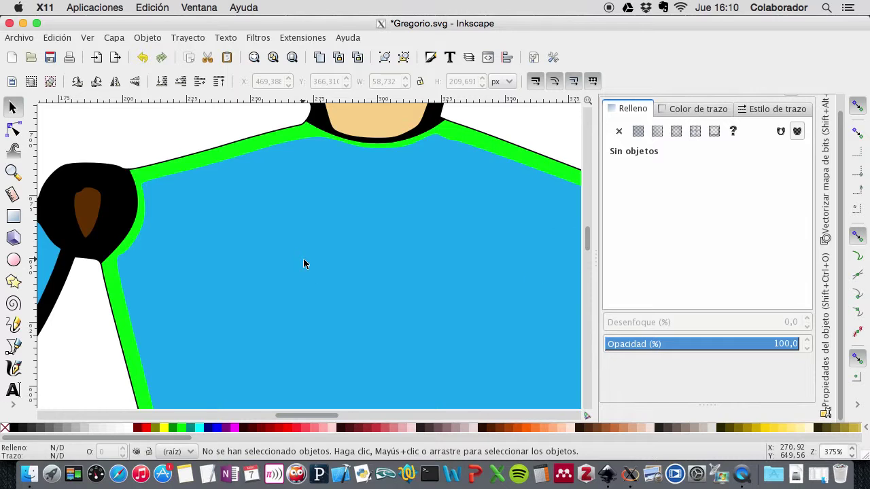
scroll(303, 258, "down", 3)
scroll(304, 258, "down", 3)
scroll(305, 264, "down", 2)
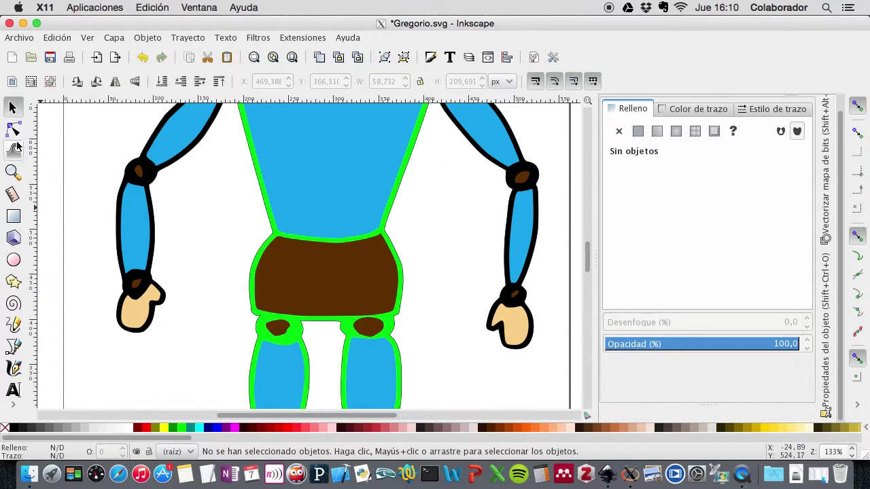
left_click(21, 324)
left_click(272, 237)
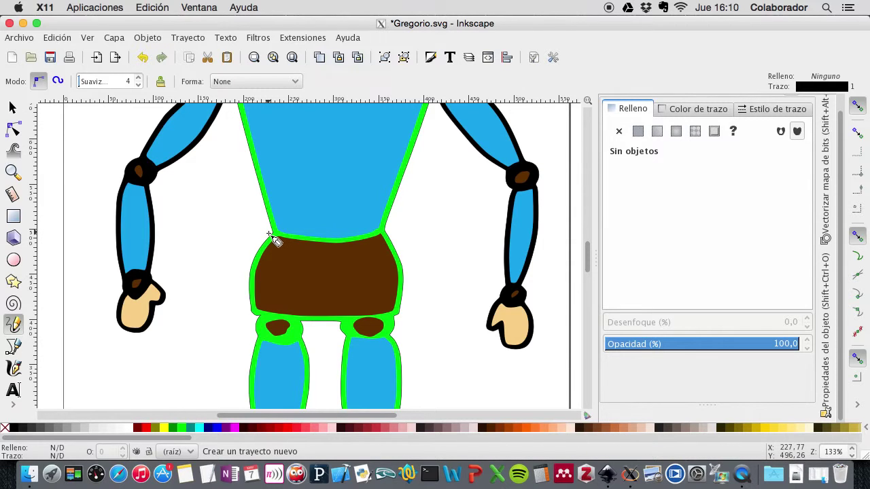
left_click(388, 232)
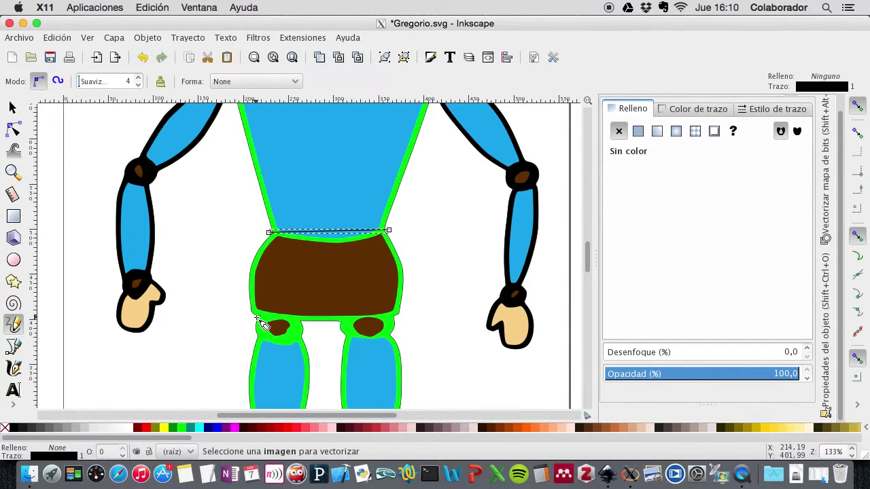
key("Escape")
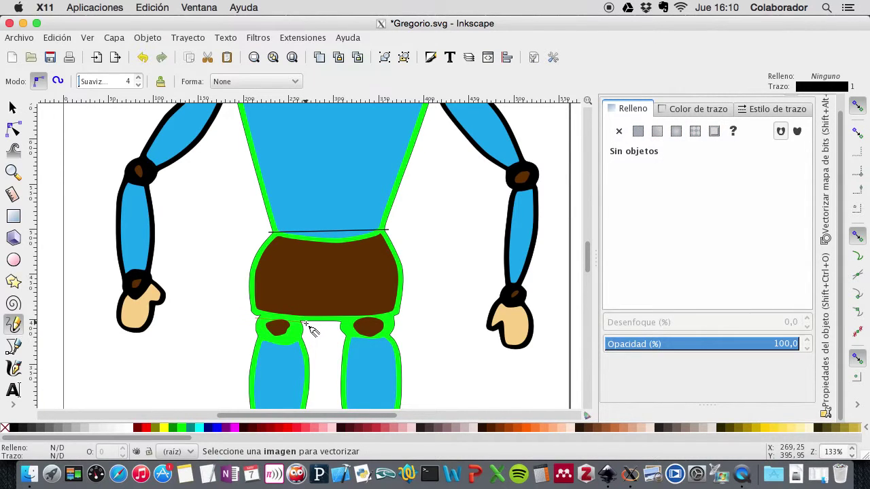
- Draw one straight line across the top of each leg, where the hips meet the two thigh joints
left_click(307, 324)
key("Escape")
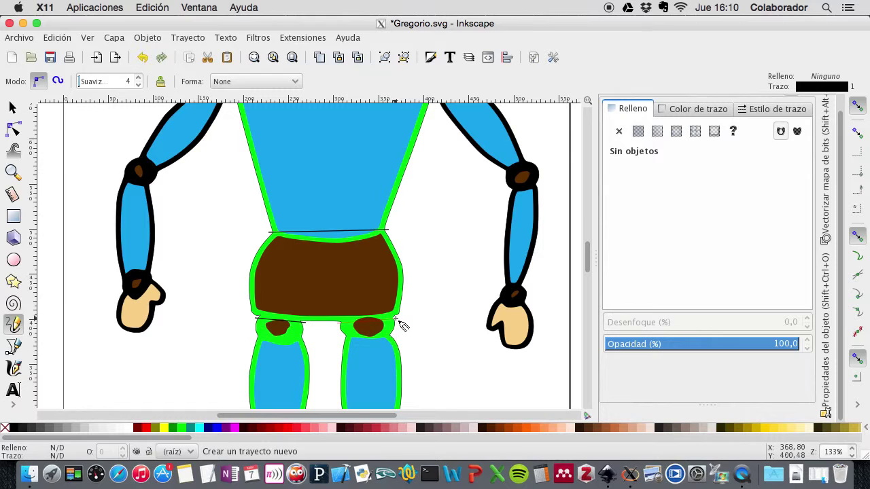
left_click(398, 318)
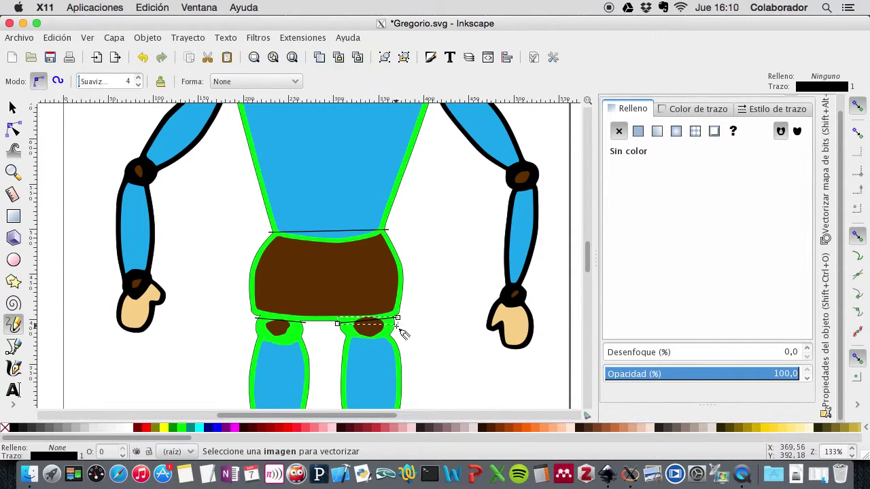
- Draw one straight line across each leg just above the knee joint
scroll(401, 331, "down", 2)
scroll(401, 327, "down", 2)
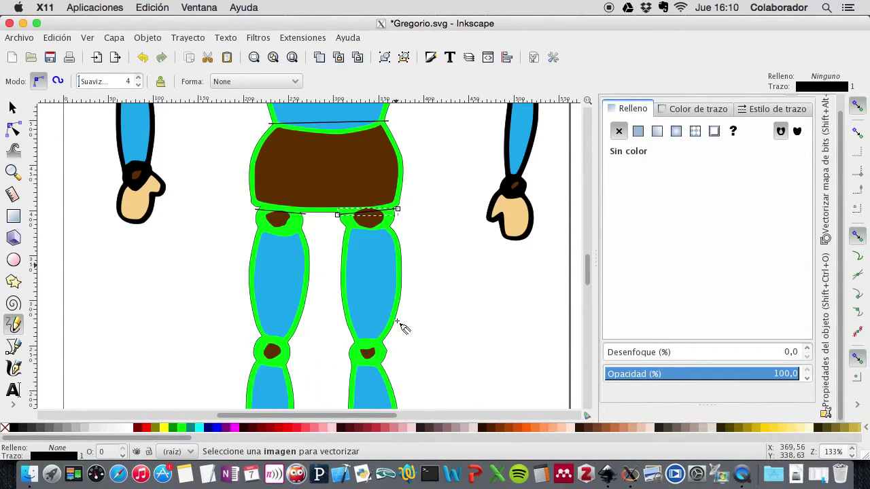
scroll(401, 327, "down", 2)
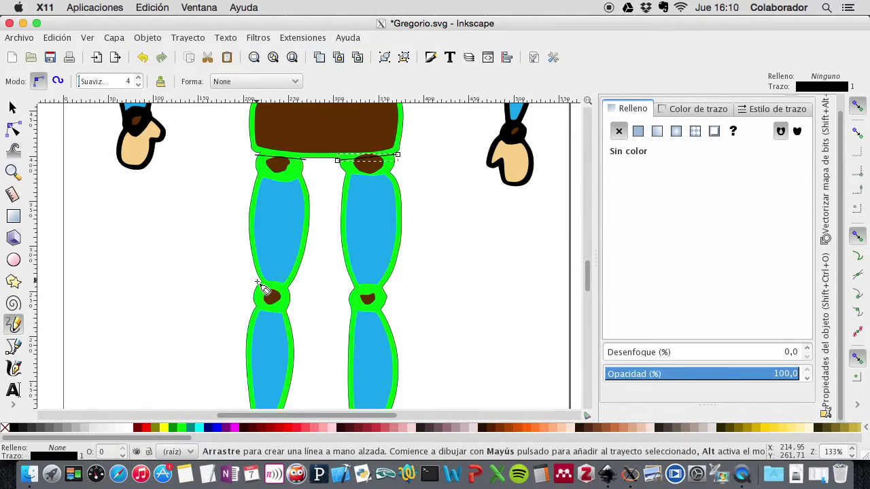
key("Escape")
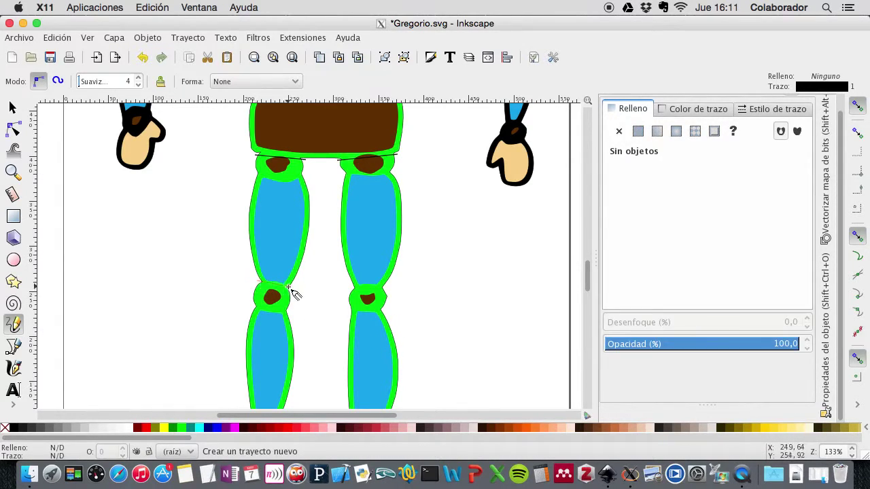
left_click(294, 289)
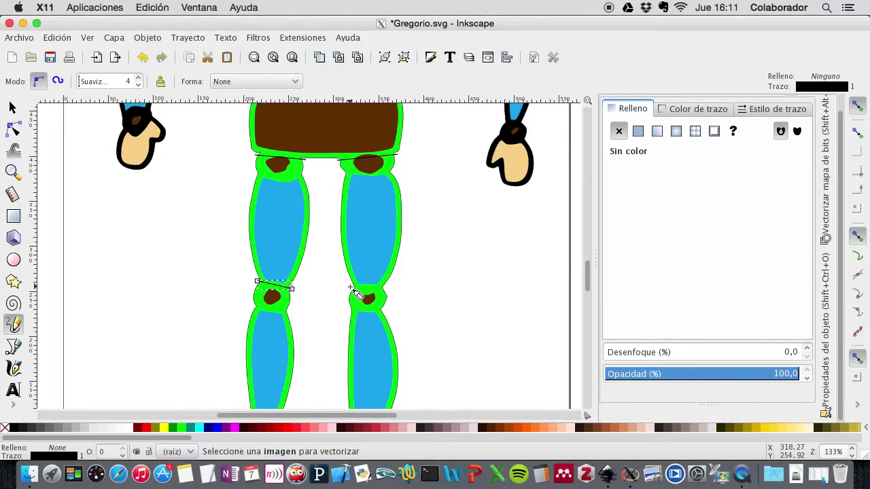
key("Escape")
left_click(388, 292)
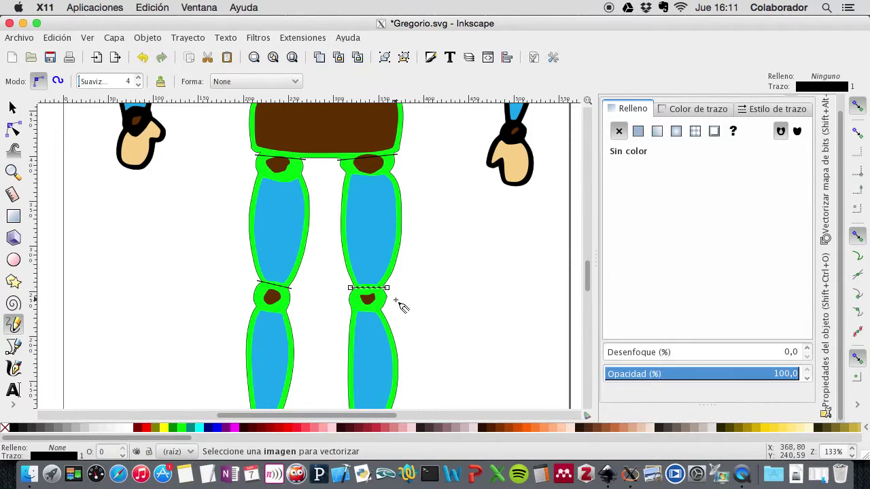
- Bend the waist line downward into a curve about 134 px wide and 12 px high, following the hips' upper edge
scroll(398, 306, "down", 3)
left_click(13, 128)
scroll(84, 189, "up", 6)
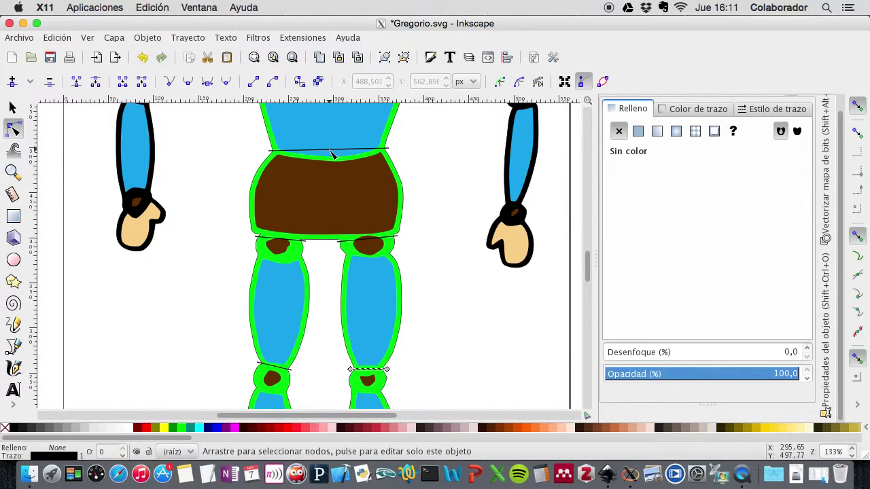
left_click(333, 152)
left_click_drag(348, 170, 344, 172)
- Divide the green body outline along the curved waist line and deselect the resulting pieces
left_click(12, 107)
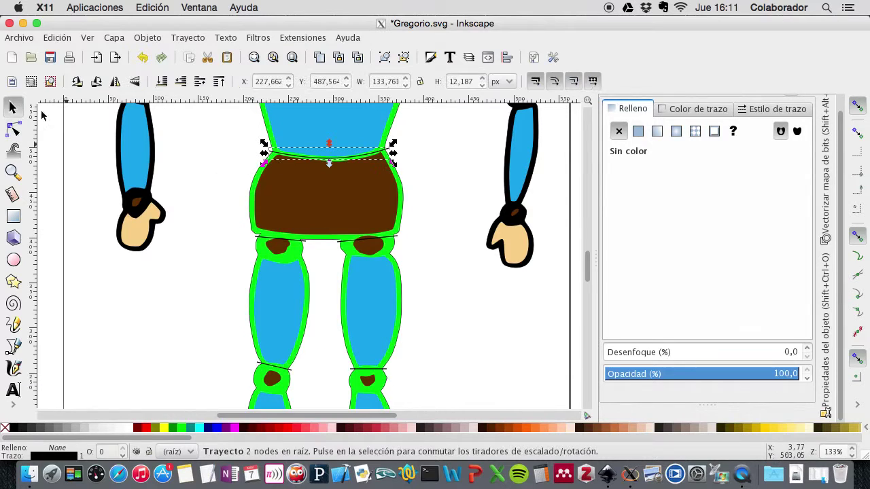
left_click(403, 196, "shift")
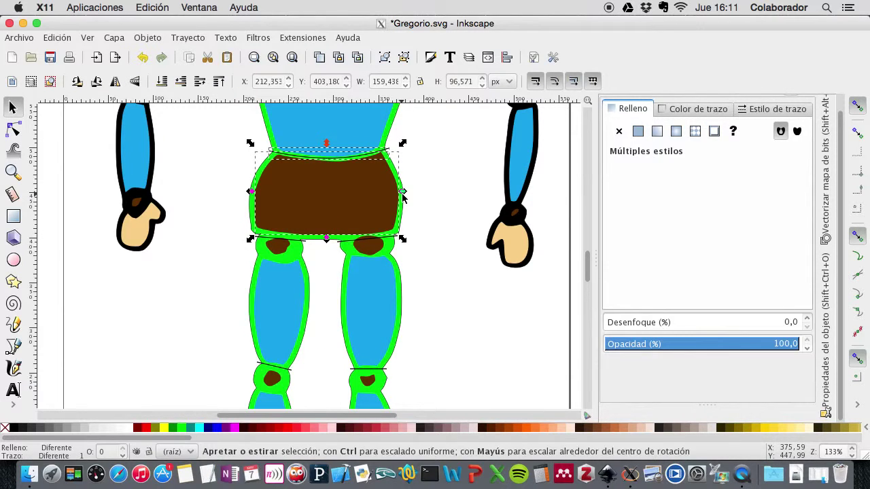
key("Escape")
left_click(393, 161)
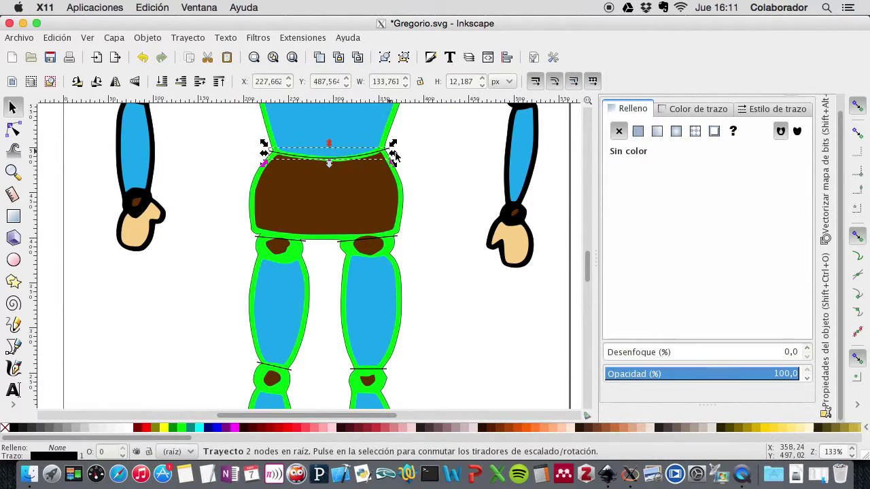
left_click(404, 207, "shift")
left_click(188, 38)
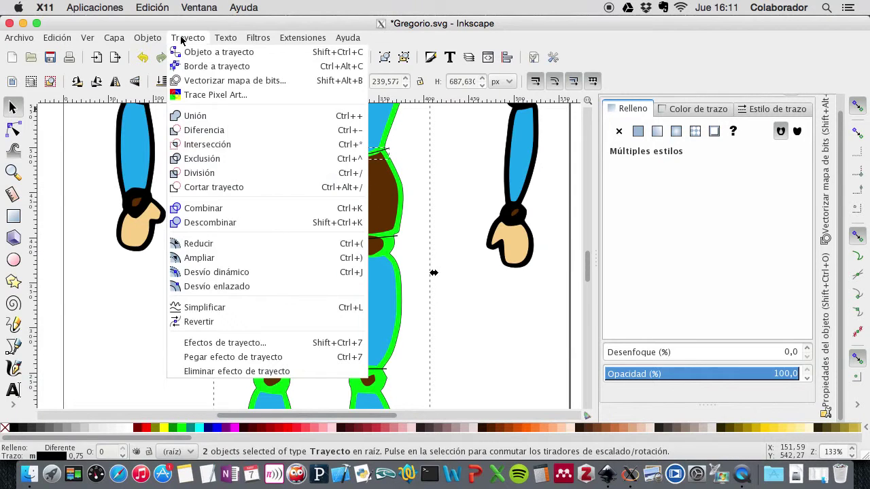
left_click(197, 174)
left_click(449, 215)
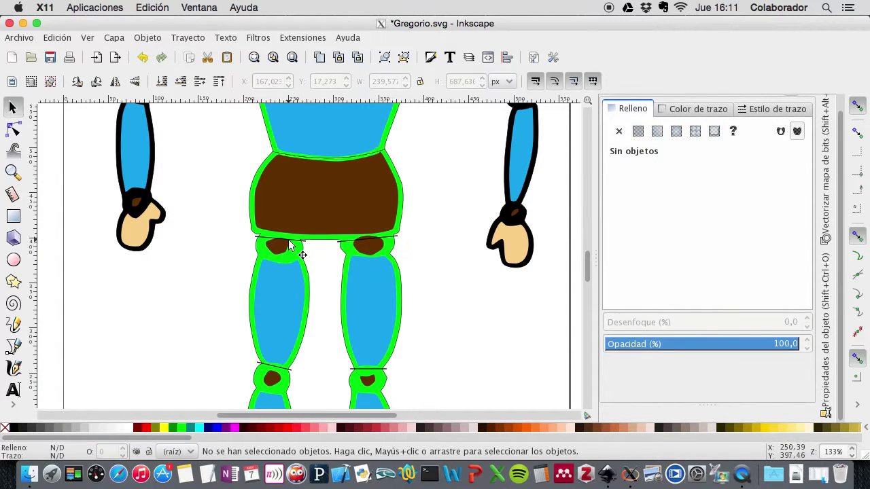
- Bend both hip-joint lines upward into curves that follow the top of each thigh joint
left_click(282, 237)
left_click(13, 128)
scroll(278, 245, "up", 3, "ctrl")
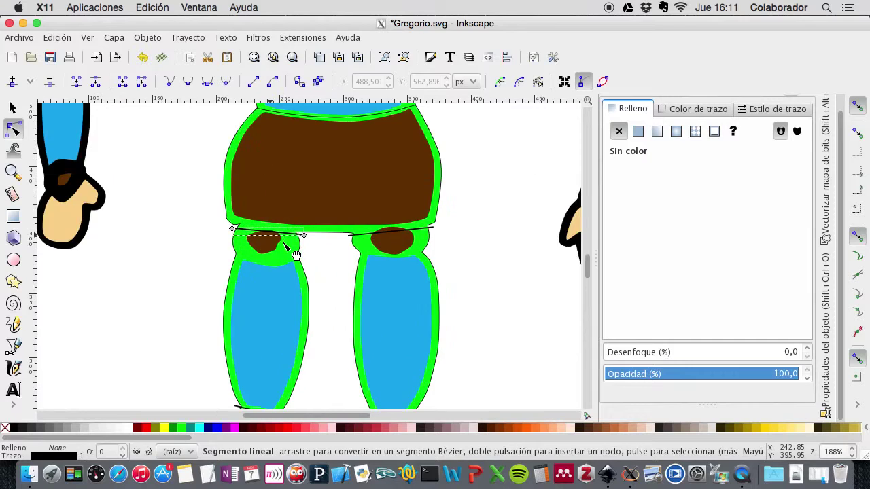
left_click_drag(257, 278, 207, 269)
left_click(397, 278)
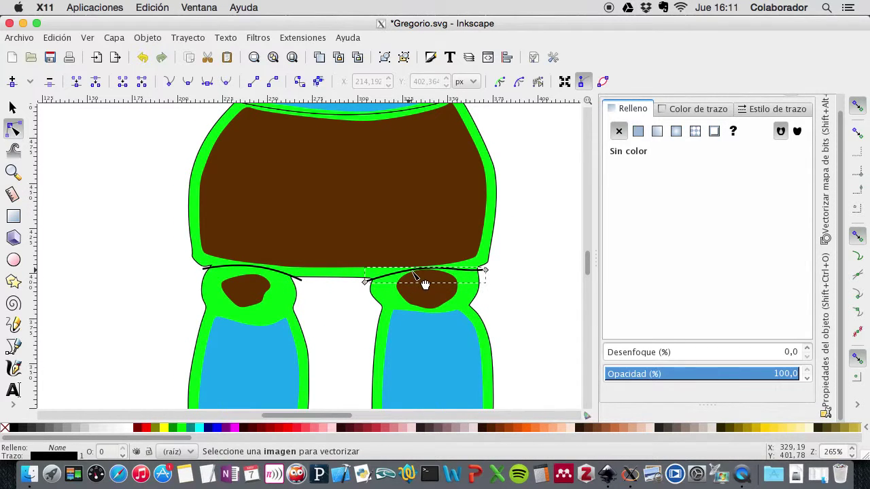
- Lower the outer end of the hip-joint line over the brown thigh joint beside x=370 and reshape its curve to about 67 by 9 px
left_click(485, 271)
left_click_drag(449, 277, 479, 278)
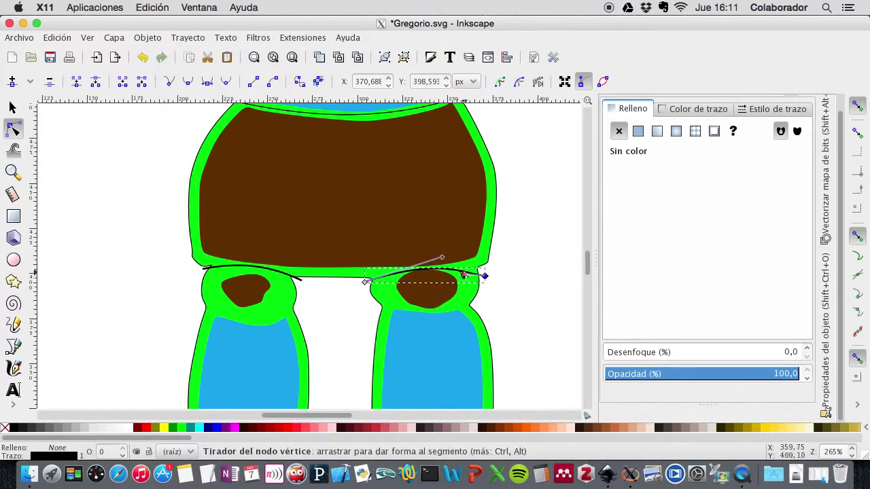
left_click_drag(442, 257, 434, 261)
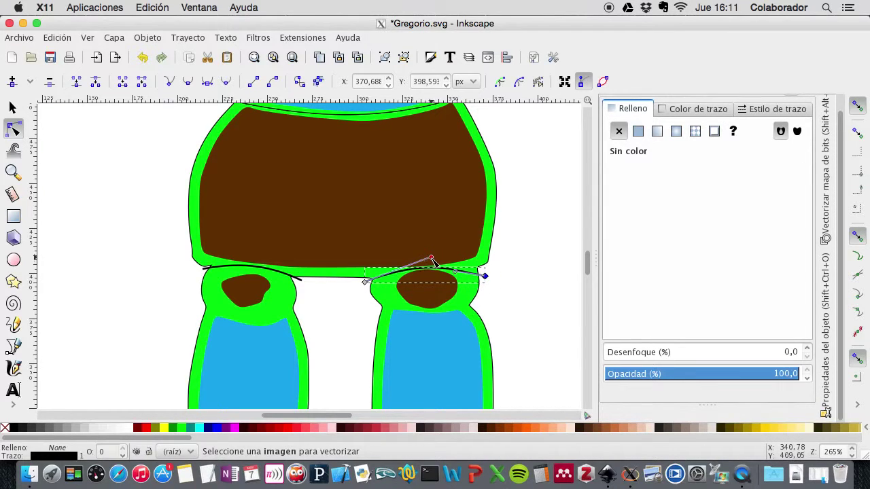
- Divide the green body outline along each of the two hip-joint curves and deselect the resulting pieces
left_click(13, 107)
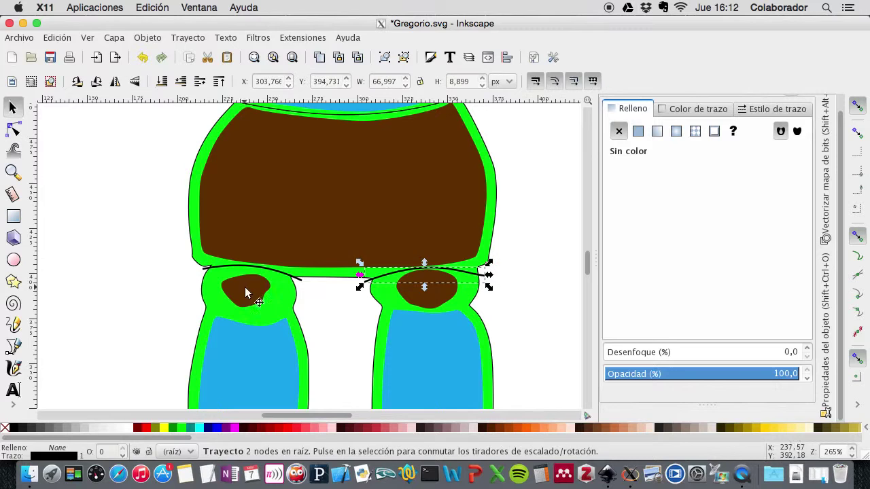
left_click(378, 317, "shift")
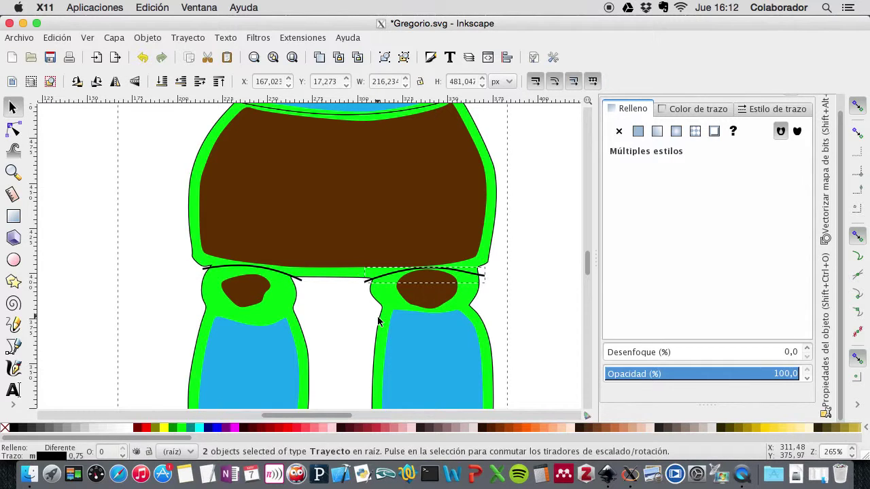
left_click(188, 38)
left_click(189, 172)
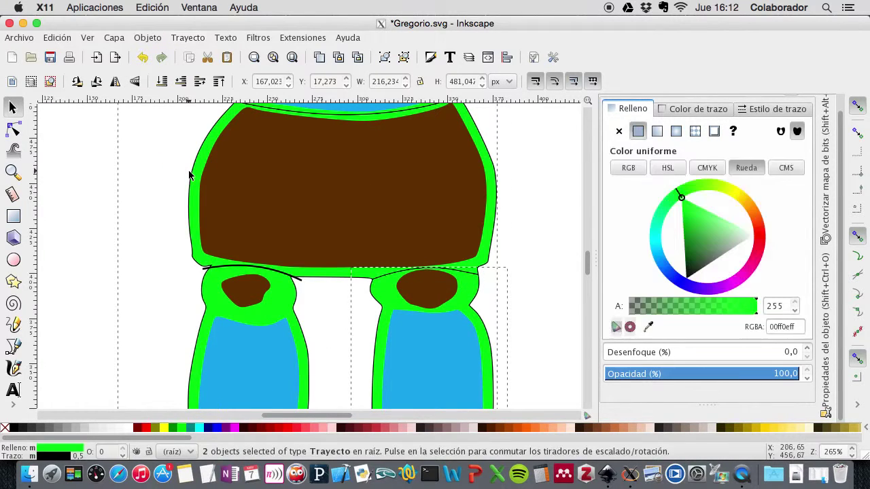
left_click(292, 277)
left_click(296, 303, "shift")
left_click(189, 37)
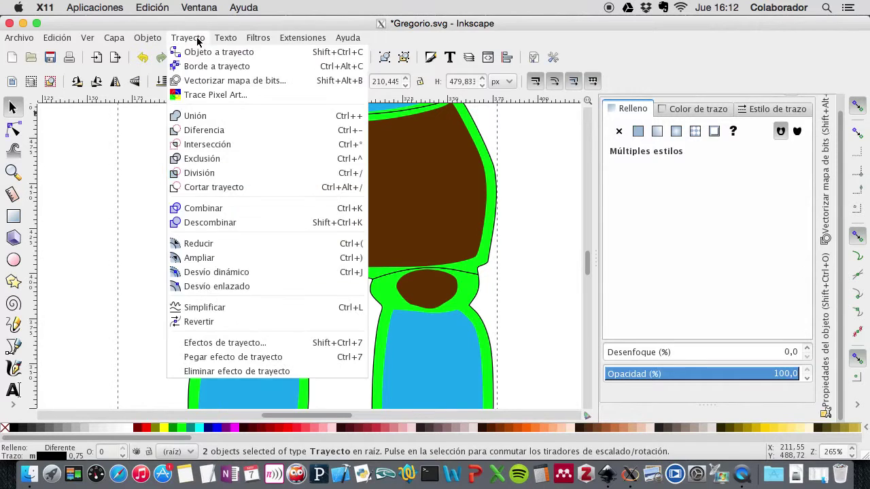
left_click(204, 173)
left_click(552, 244)
- Bend both knee lines slightly upward into shallow curves that follow the top of each knee joint
scroll(541, 235, "down", 6)
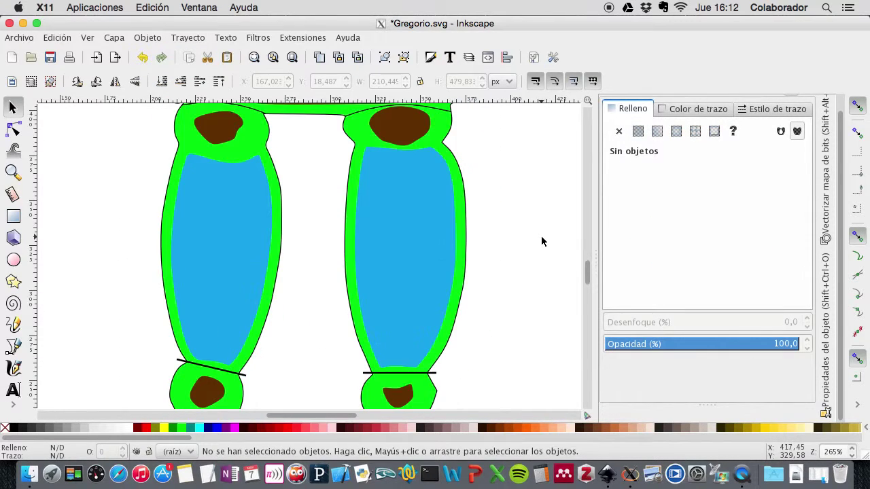
key("n")
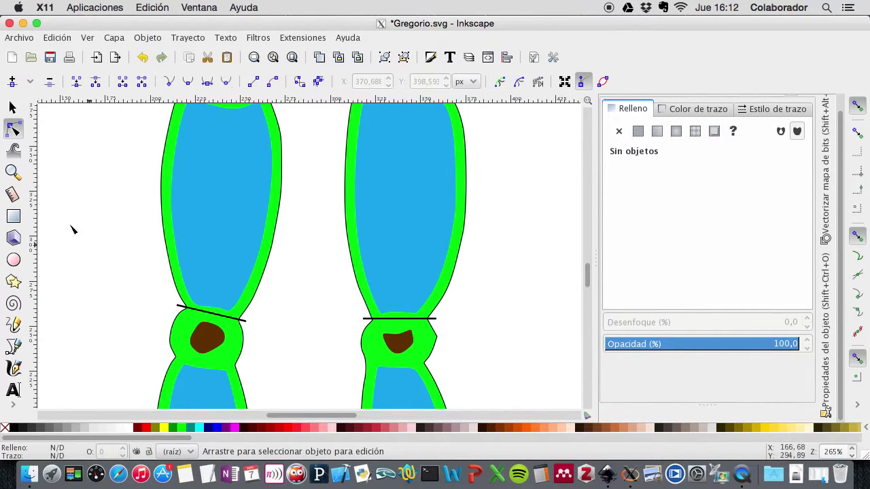
left_click(212, 318)
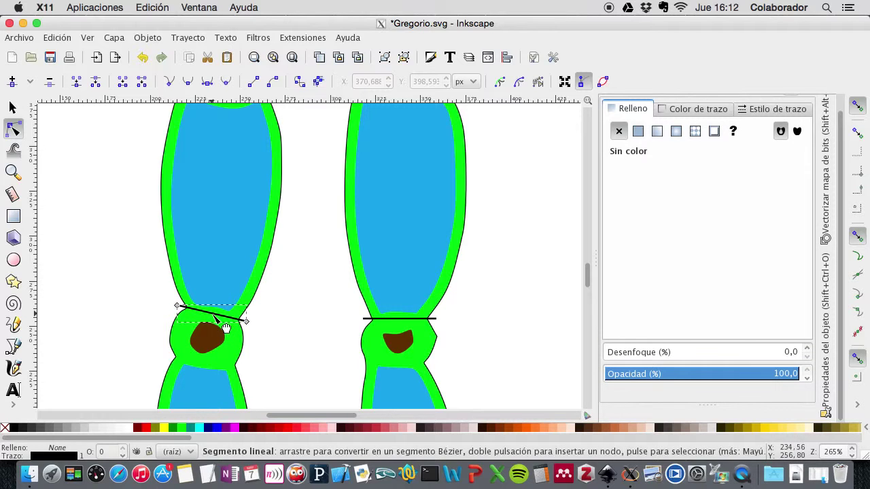
left_click_drag(179, 308, 179, 311)
left_click(407, 319)
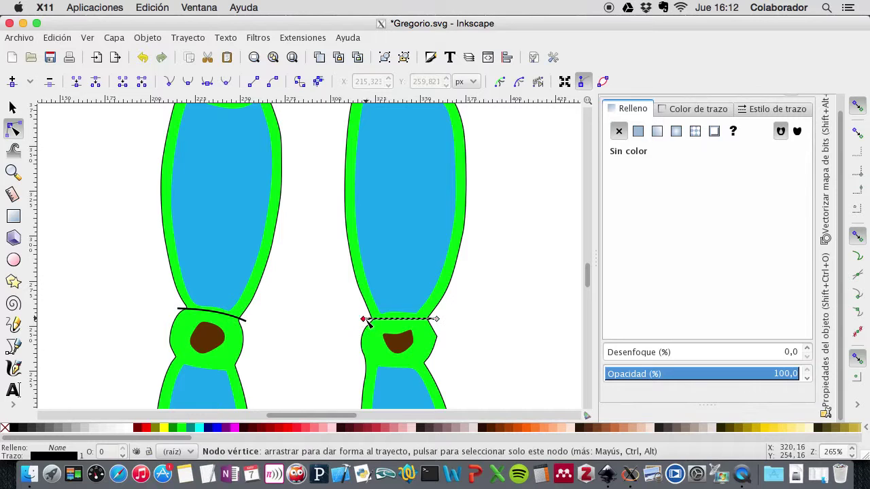
left_click(364, 319)
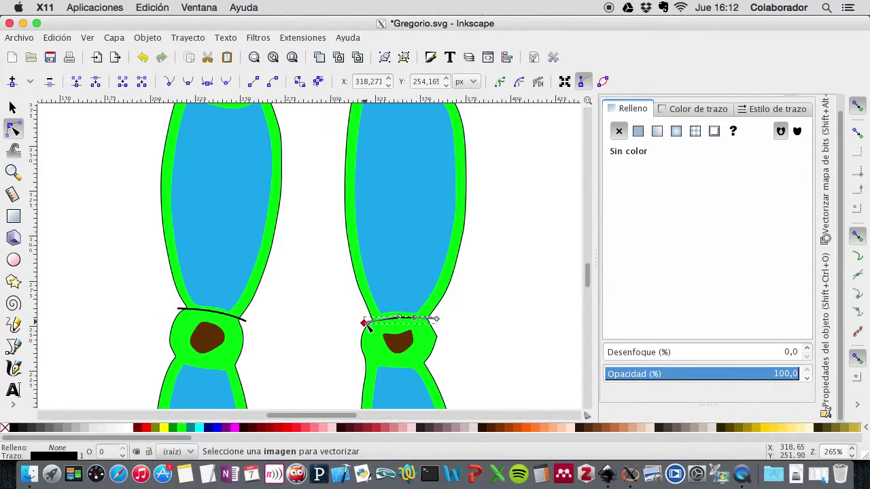
left_click(437, 319)
left_click_drag(412, 327, 414, 329)
left_click(477, 340)
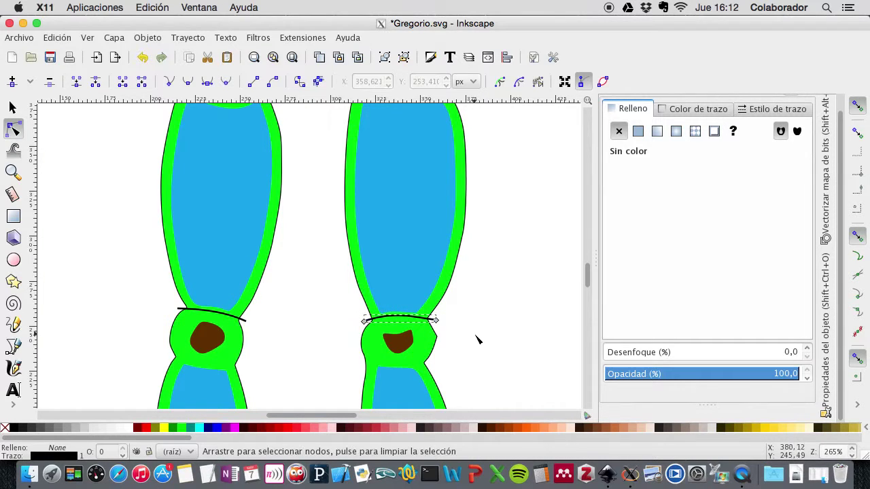
- Divide each leg's green outline along its knee curve and deselect the resulting pieces
key("s")
left_click(231, 316)
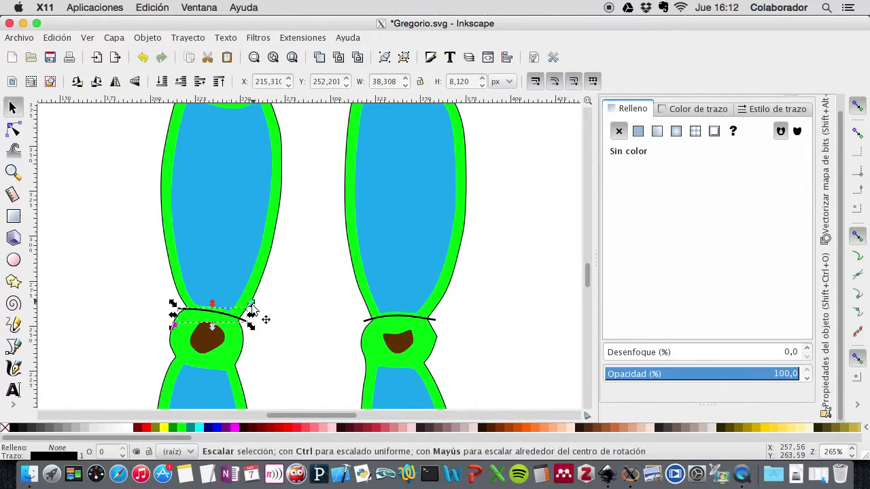
left_click(268, 142, "shift")
left_click(187, 37)
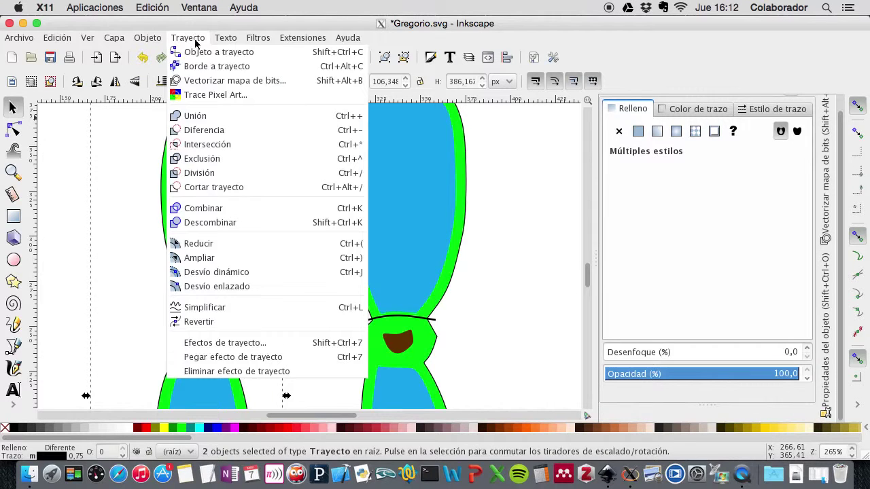
left_click(219, 171)
left_click(428, 318)
left_click(448, 294, "shift")
left_click(187, 37)
left_click(199, 173)
left_click(522, 230)
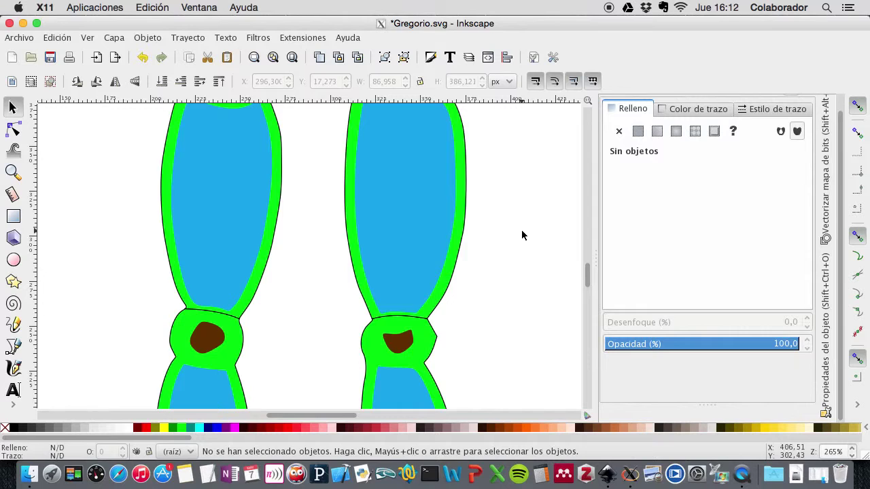
- Examine the divided green outline across the whole figure, from the legs up to the shoulders
scroll(522, 228, "up", 5)
scroll(522, 232, "up", 3)
key("minus")
key("minus")
key("minus")
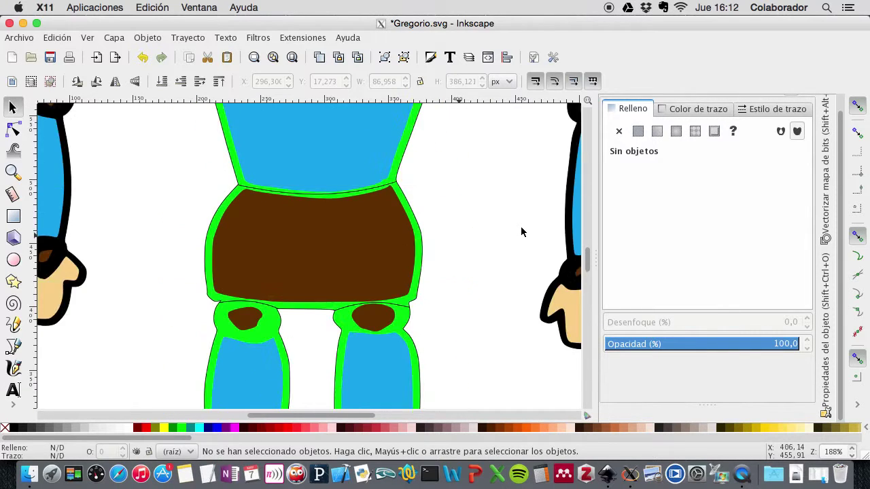
scroll(414, 237, "up", 10)
scroll(414, 237, "down", 14)
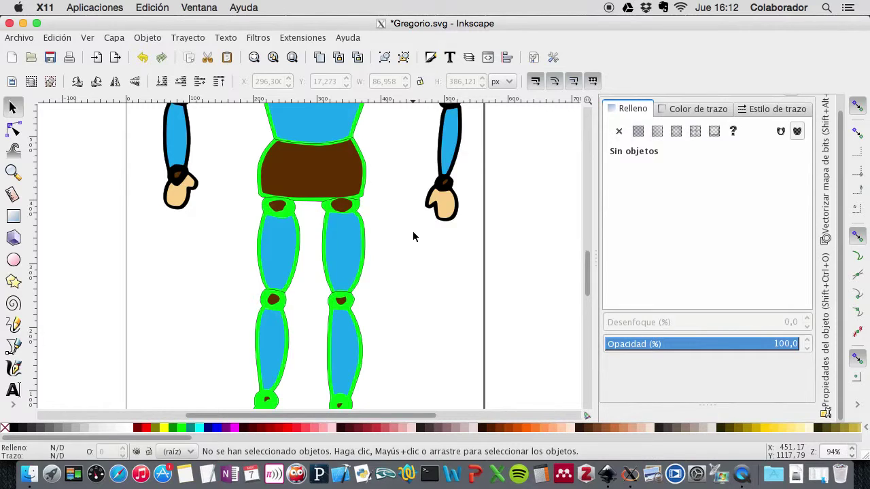
scroll(414, 237, "up", 3)
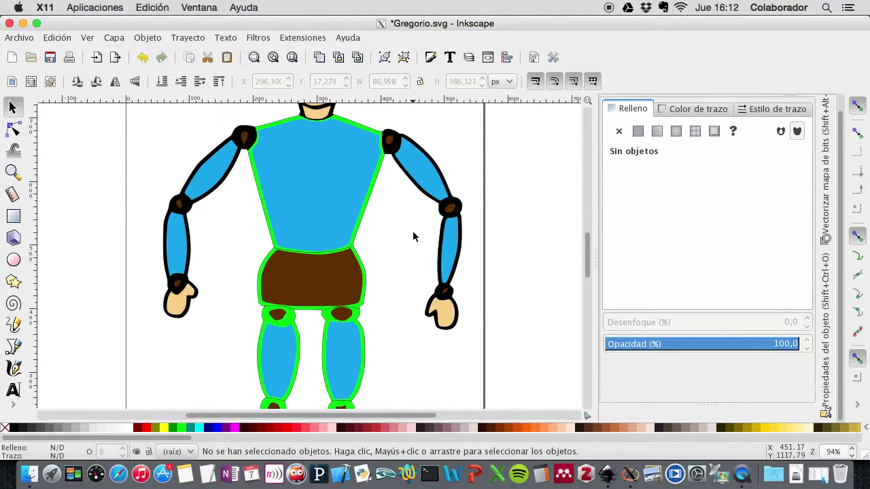
left_click(351, 128)
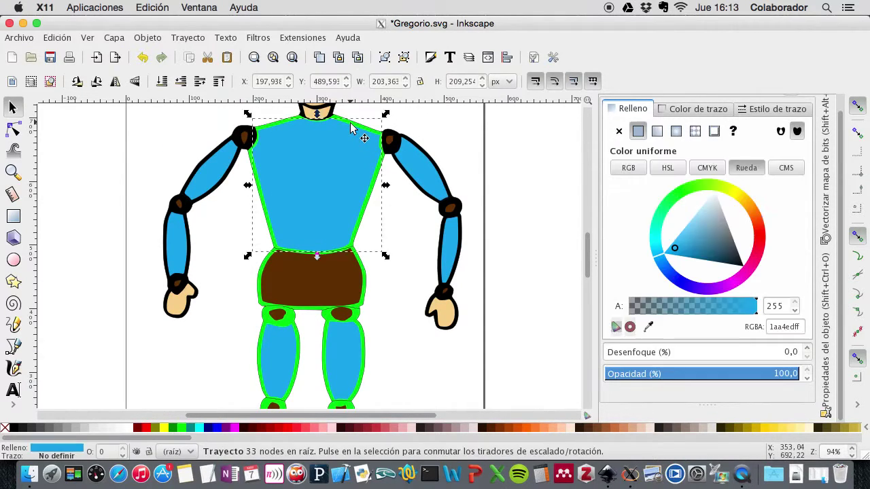
left_click(708, 237)
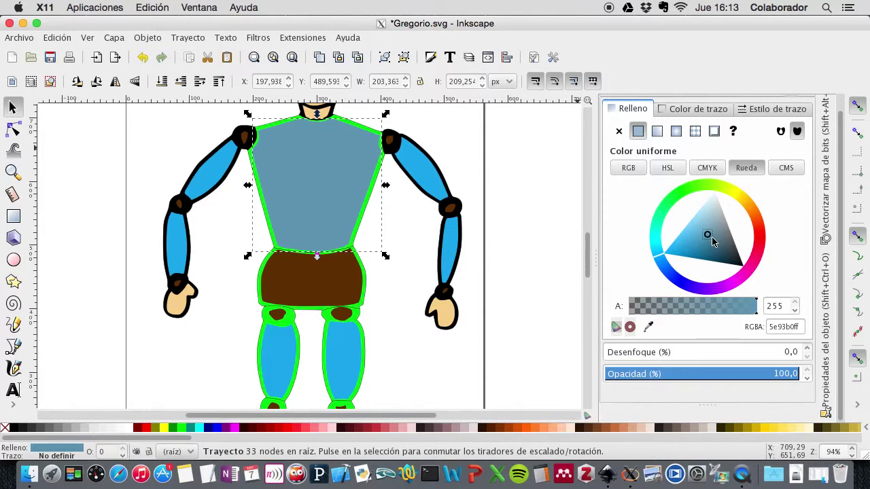
left_click(649, 326)
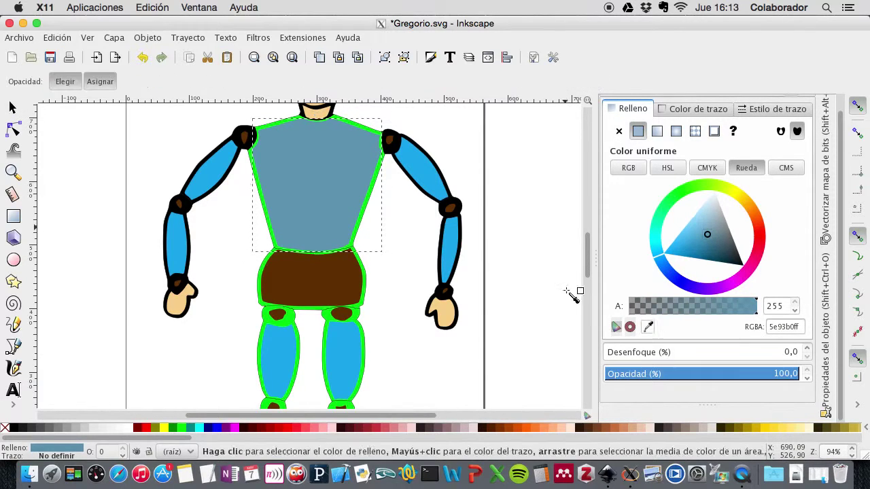
left_click(409, 171)
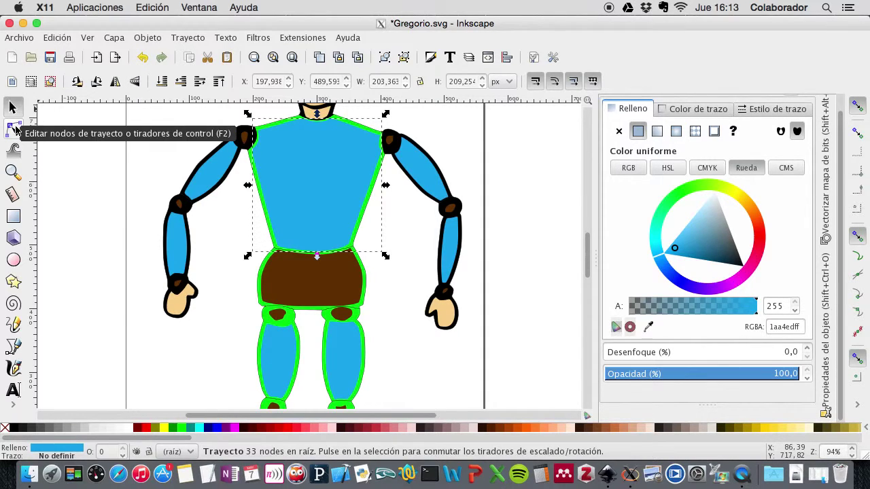
- Fill the torso's green outline with black (000000ff)
left_click(14, 128)
key("F1")
left_click(381, 140)
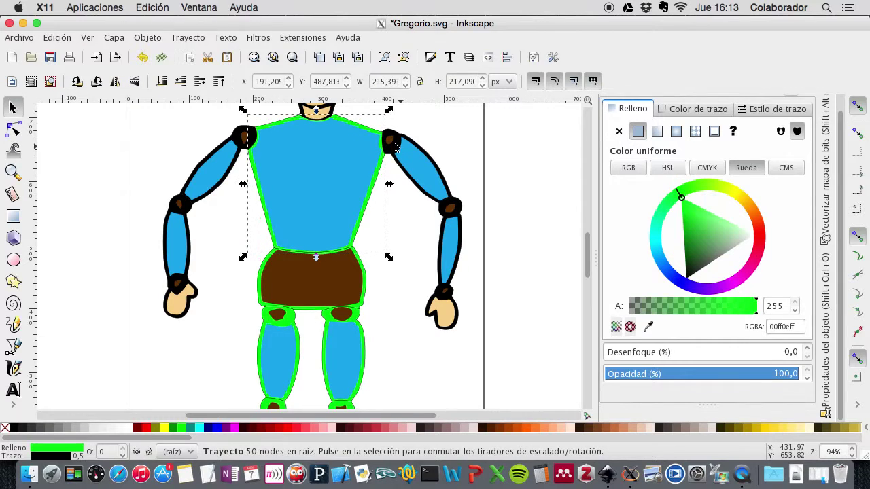
left_click_drag(706, 265, 681, 297)
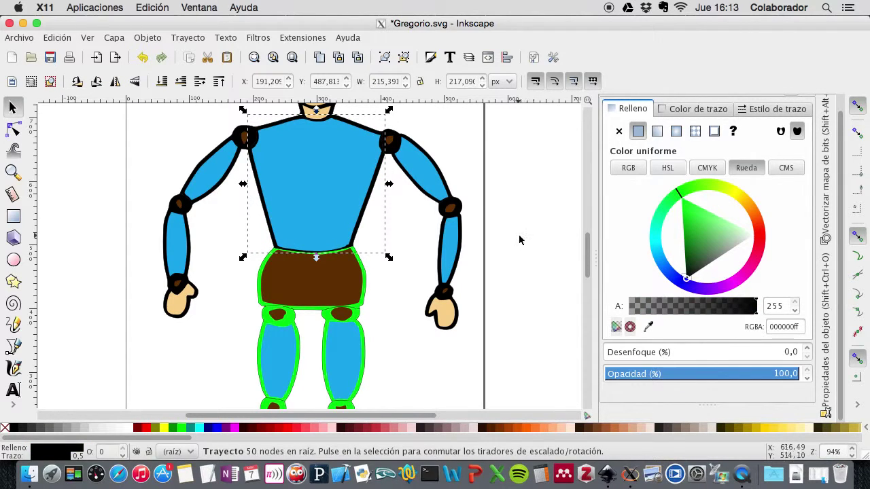
- Label the black upper-arm outline as Hombro_Der_Contorno in its object properties and apply the change
left_click(443, 176)
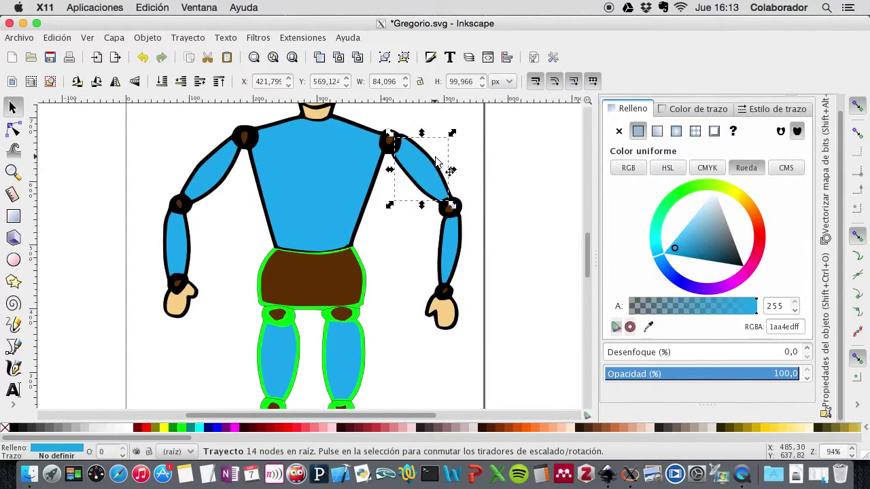
left_click(407, 137)
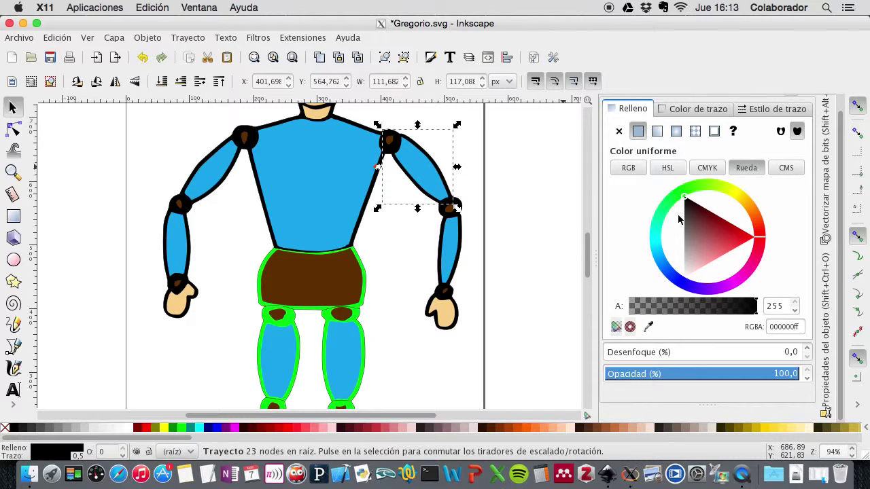
scroll(770, 130, "up", 1)
left_click(788, 102)
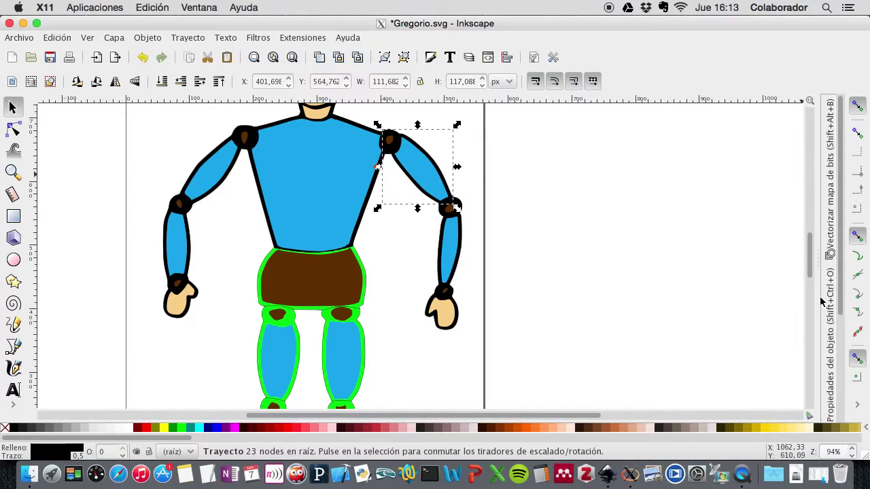
left_click(829, 312)
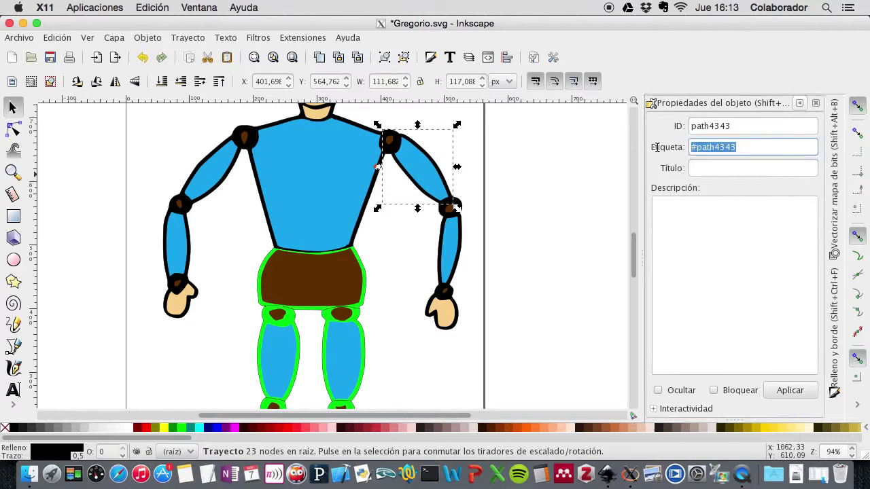
type("Hombro_Der_Contorno")
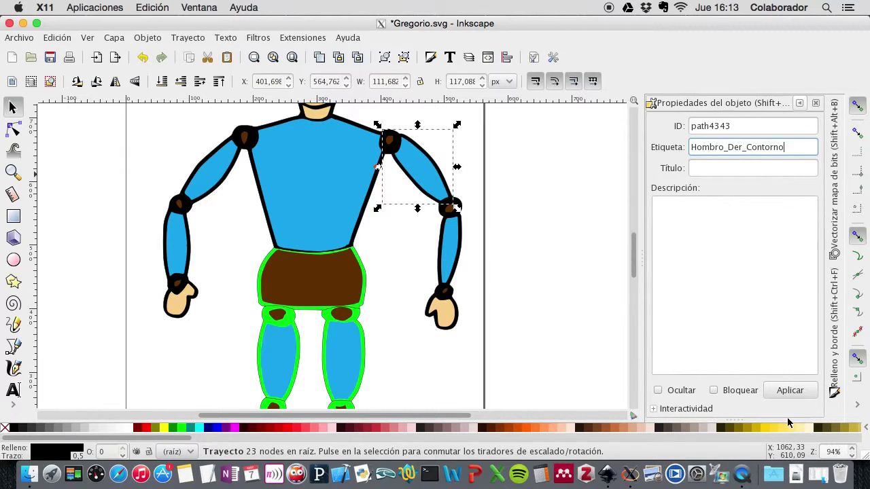
left_click(789, 390)
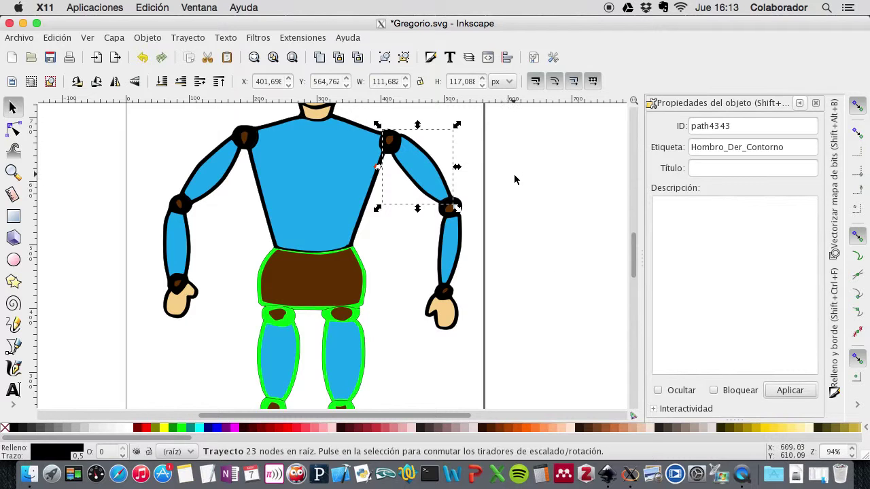
- Fill the green outlines of the pelvis, both thighs and both lower legs with black (000000ff) together, and deselect them
left_click(378, 288)
left_click(363, 292)
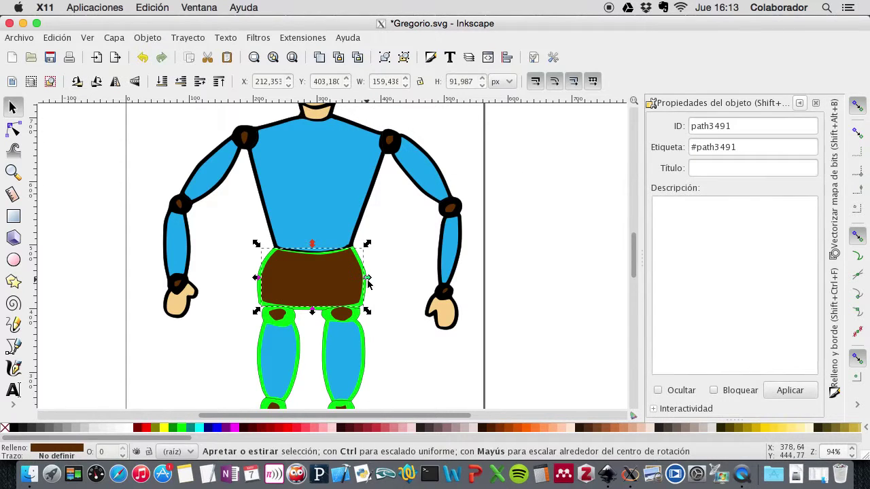
scroll(372, 286, "down", 1)
left_click(371, 273)
scroll(371, 277, "down", 5)
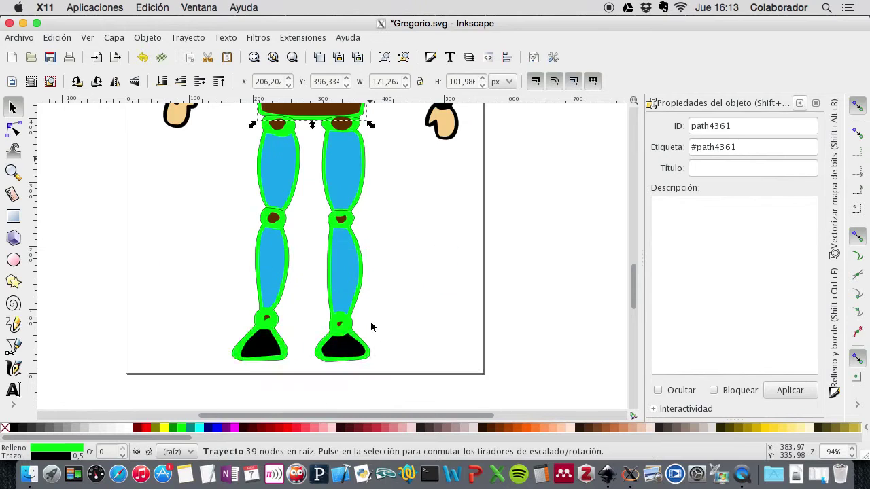
scroll(369, 278, "up", 3)
left_click(368, 258, "shift")
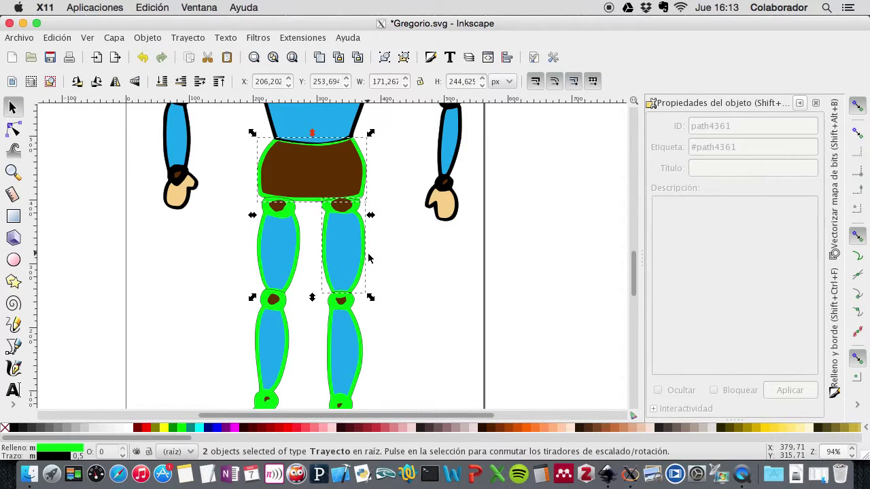
left_click(302, 257, "shift")
left_click(361, 361, "shift")
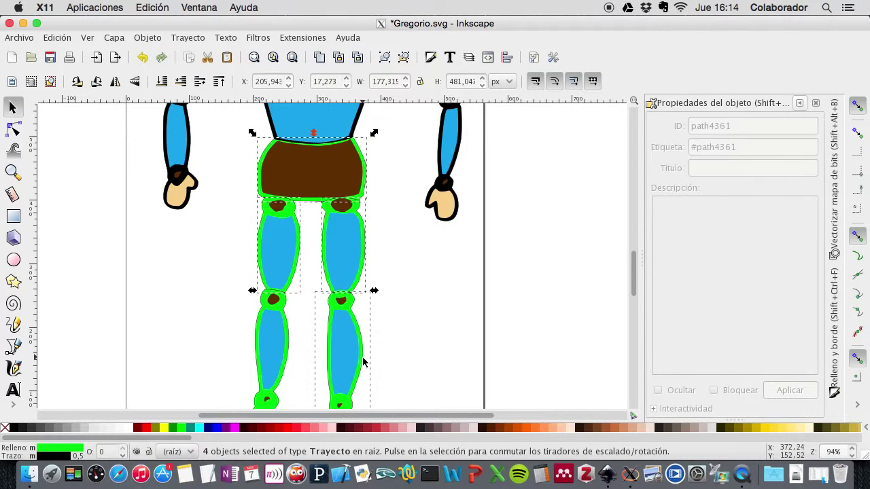
left_click(292, 358, "shift")
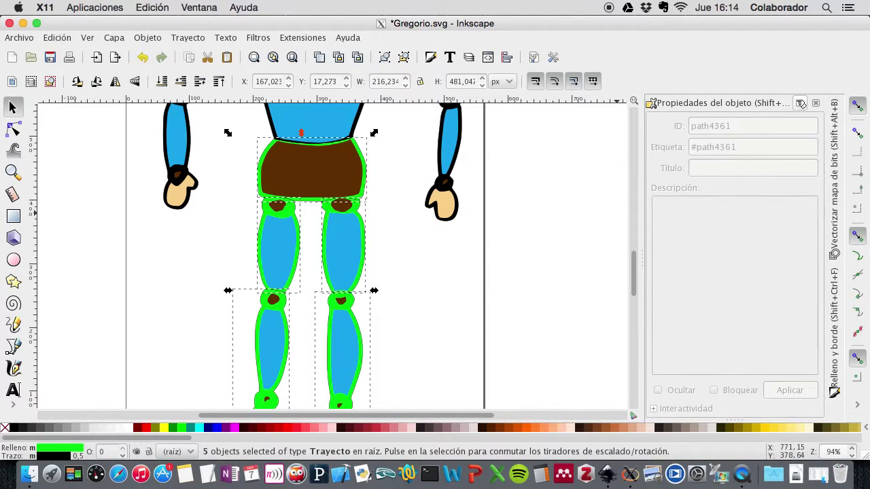
left_click(797, 103)
left_click(833, 326)
left_click_drag(704, 248, 680, 311)
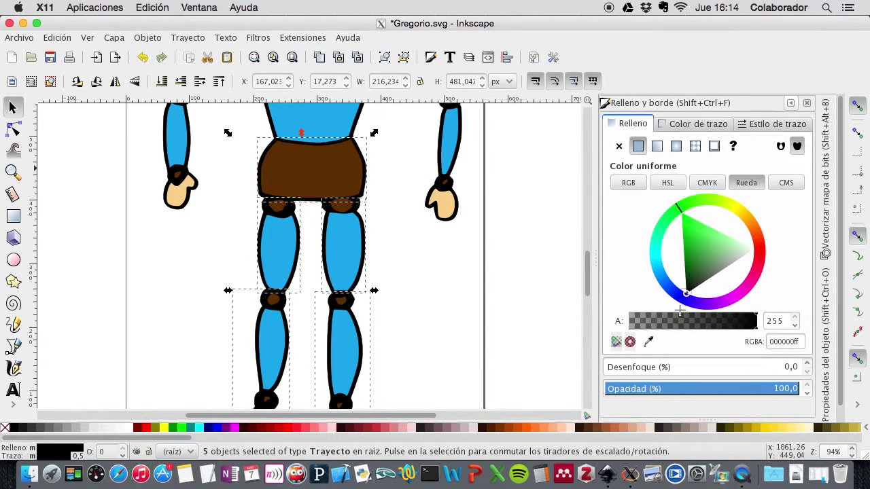
left_click(546, 254)
- Group all the pieces of the head, including the hair, face features and neck, into one object
scroll(545, 256, "up", 5)
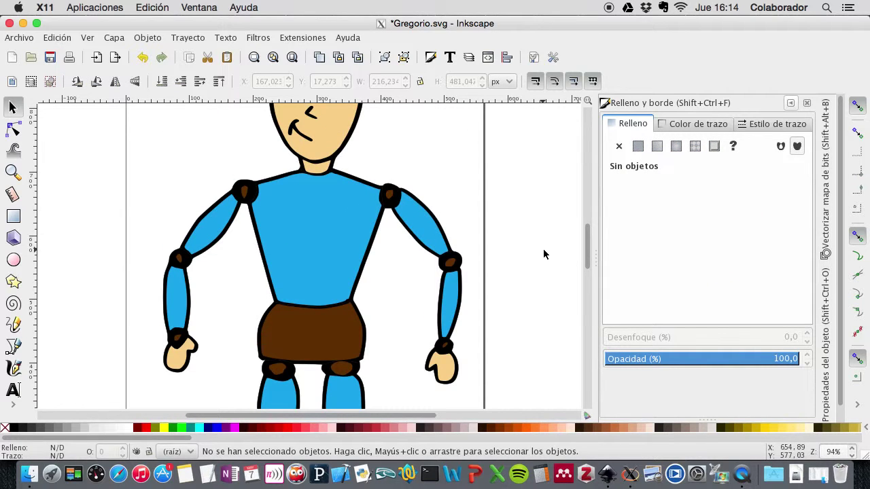
scroll(544, 254, "down", 4)
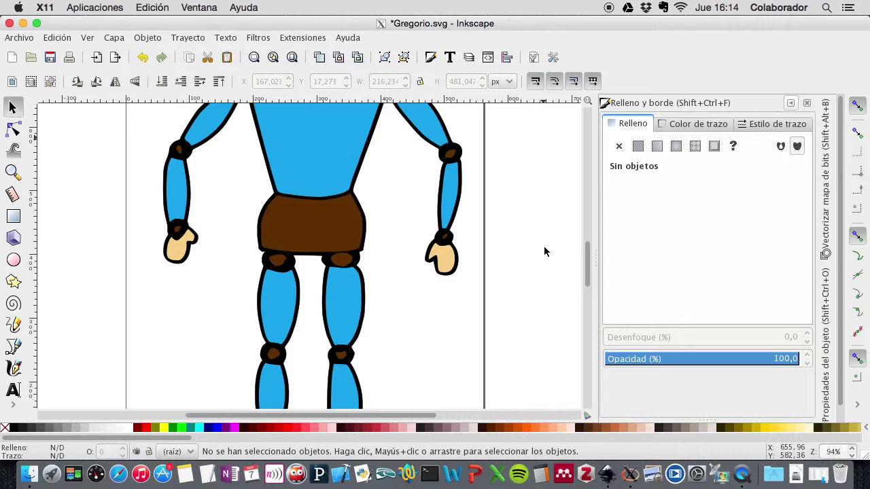
scroll(544, 251, "up", 5)
scroll(544, 251, "up", 6)
scroll(544, 251, "down", 1)
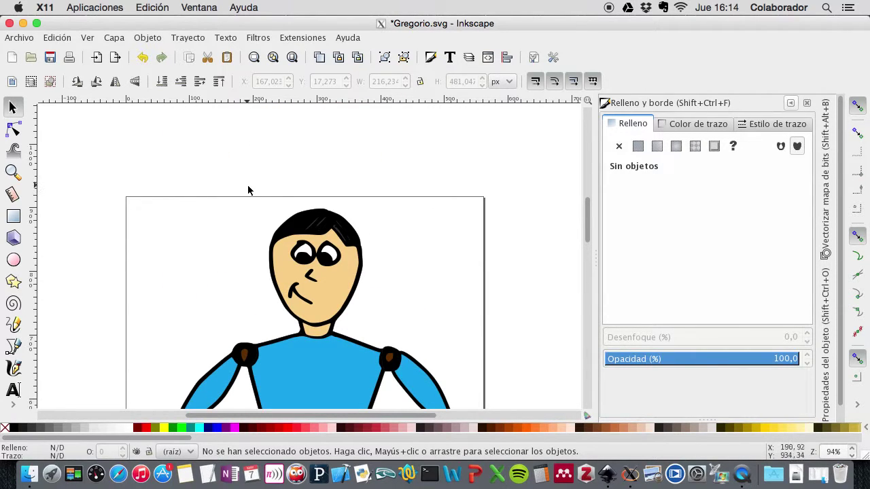
left_click_drag(248, 186, 377, 331)
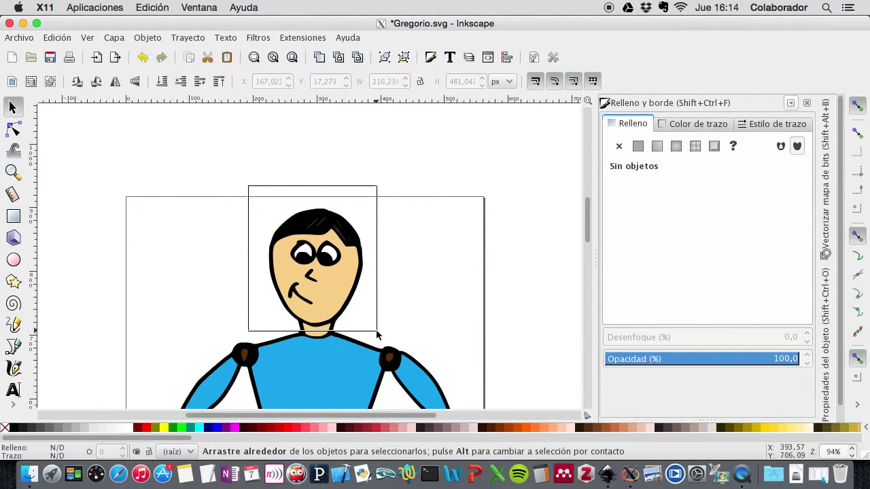
left_click_drag(376, 331, 373, 195)
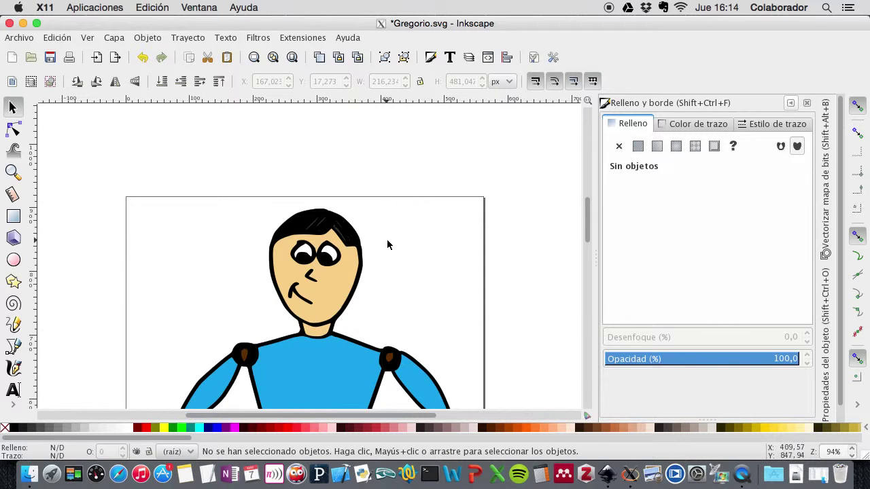
left_click_drag(265, 194, 374, 191)
left_click_drag(262, 184, 263, 186)
left_click_drag(258, 182, 373, 348)
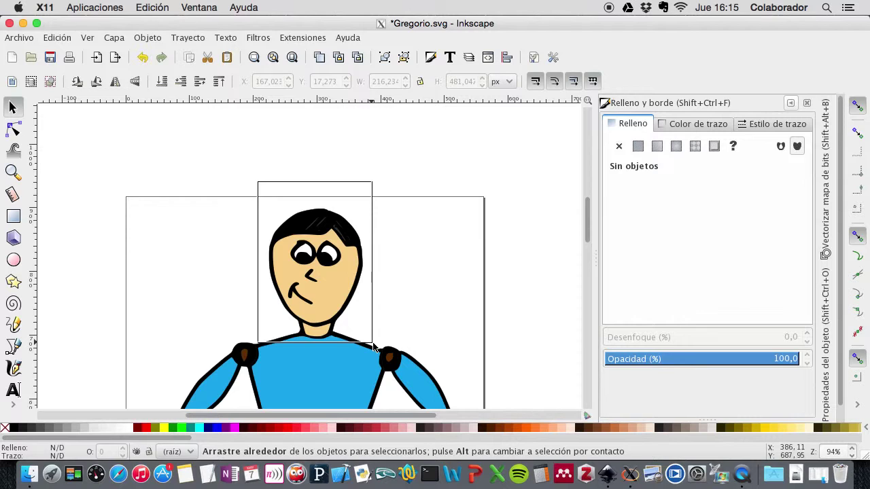
left_click_drag(373, 343, 371, 346)
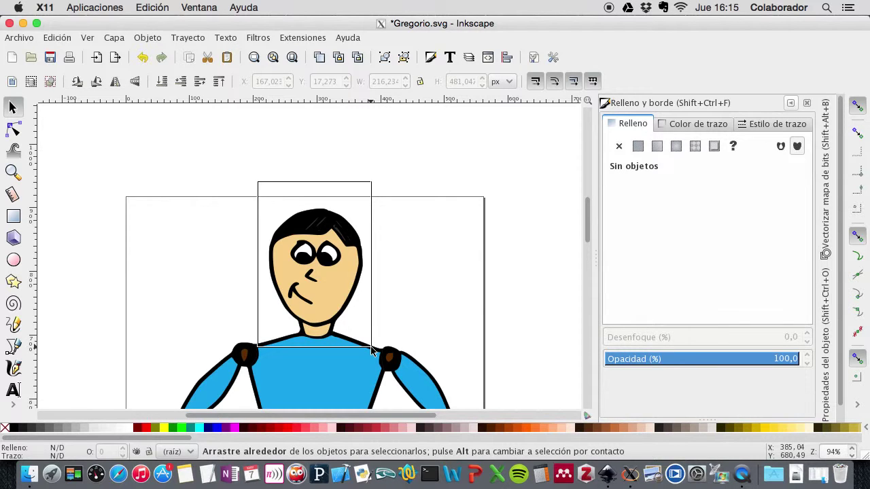
left_click_drag(371, 348, 371, 346)
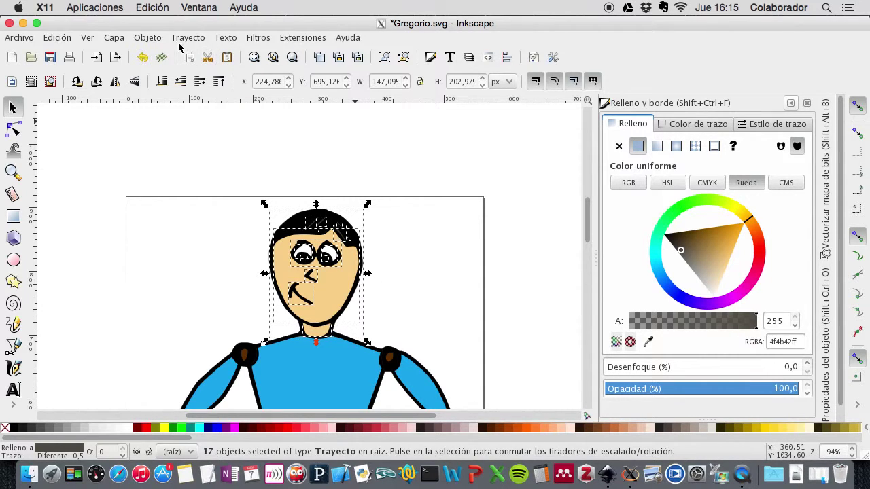
left_click(148, 38)
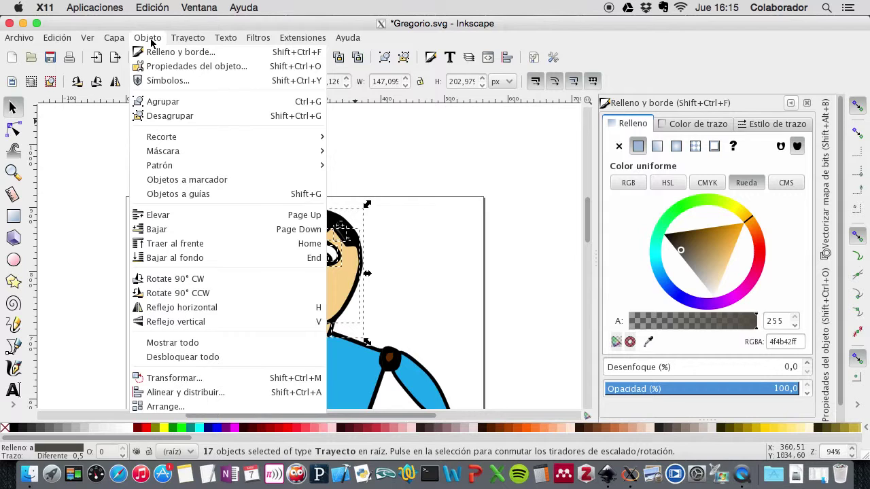
left_click(186, 108)
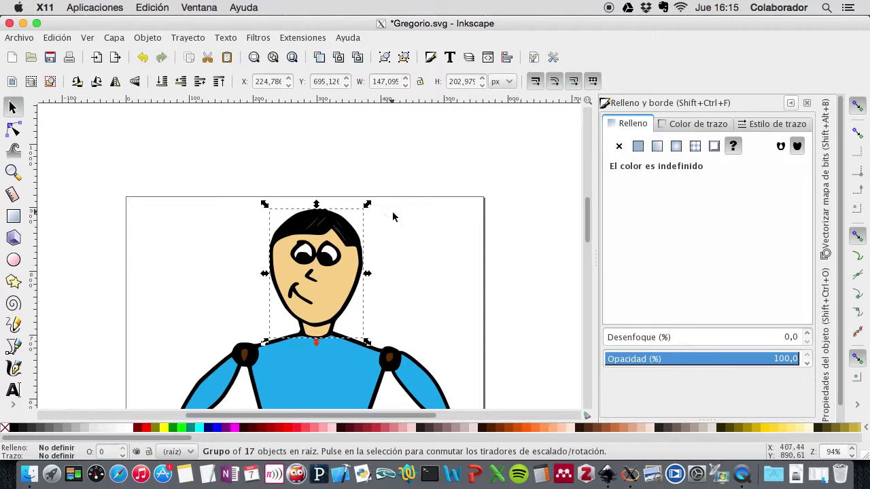
- Set the head group's ID to m0 in its object properties and apply the change
left_click(790, 103)
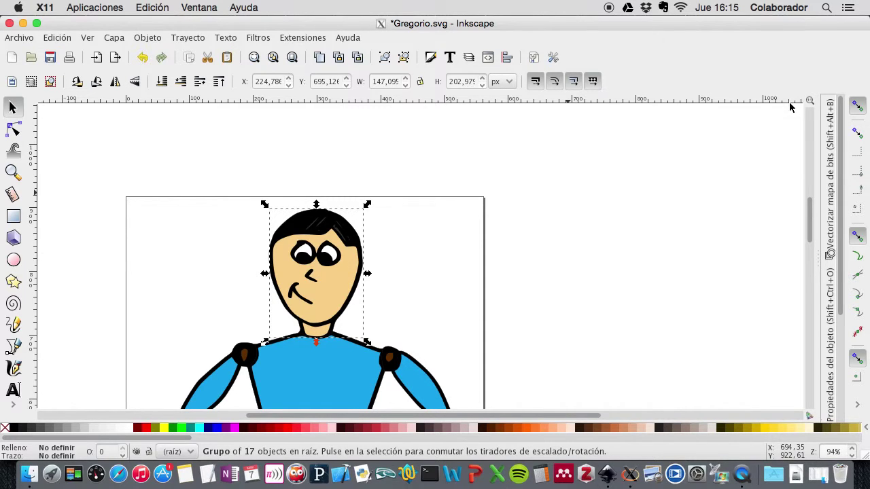
left_click(831, 306)
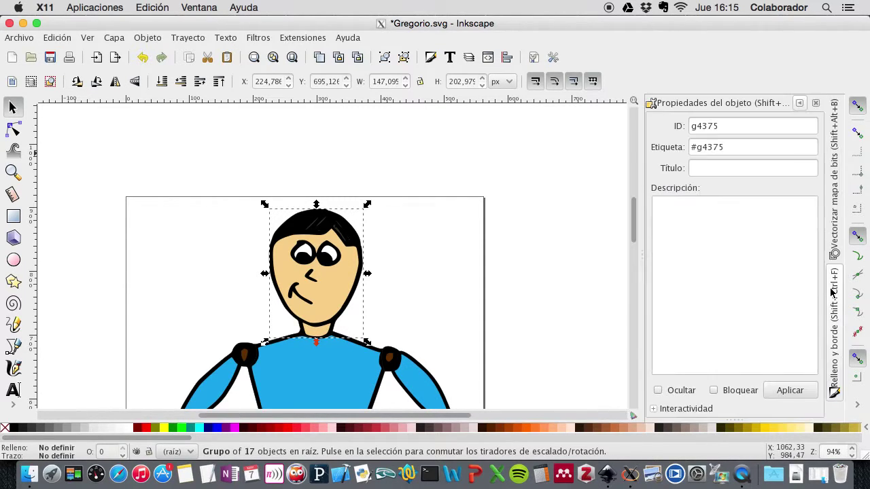
left_click(727, 125)
left_click_drag(727, 125, 687, 123)
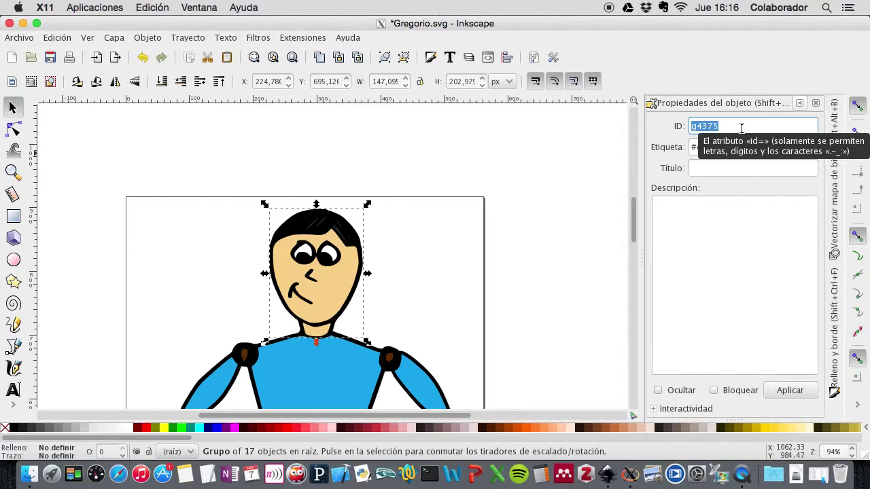
type("m0")
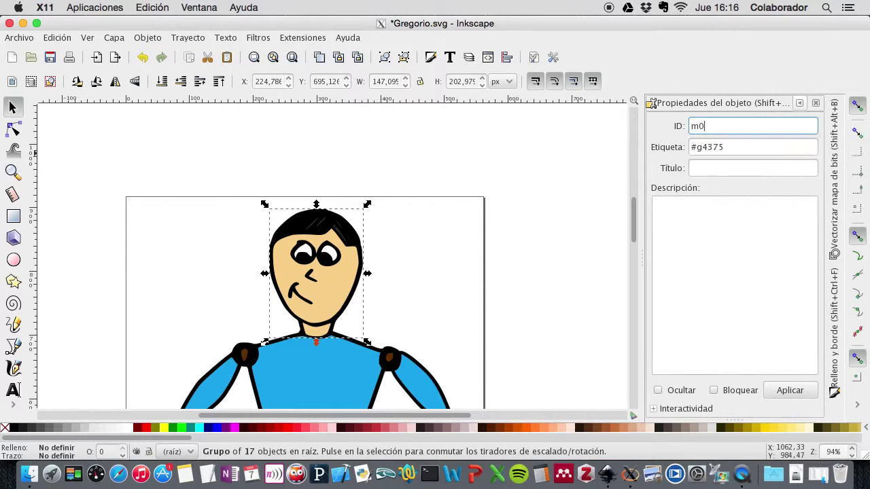
left_click(778, 388)
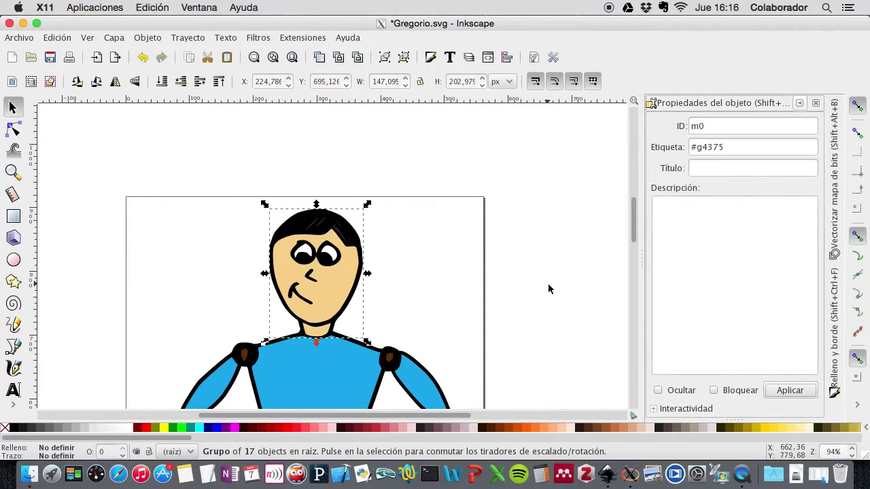
- Group the elbow, forearm, wrist and hand pieces of the figure's left arm into one object
scroll(549, 289, "down", 2)
scroll(549, 289, "down", 3)
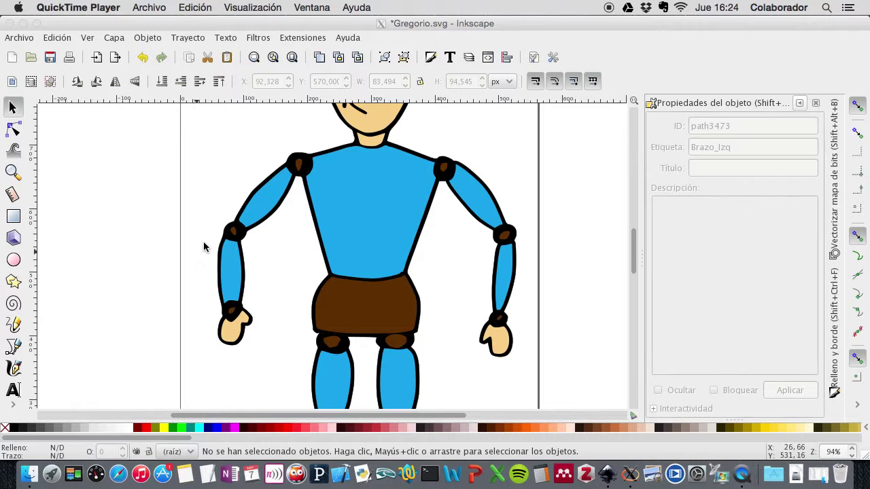
left_click_drag(205, 219, 264, 358)
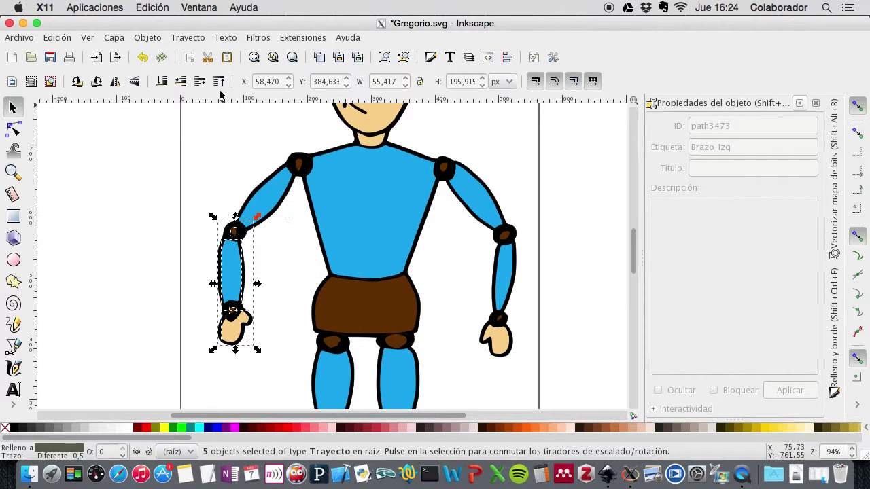
left_click(147, 38)
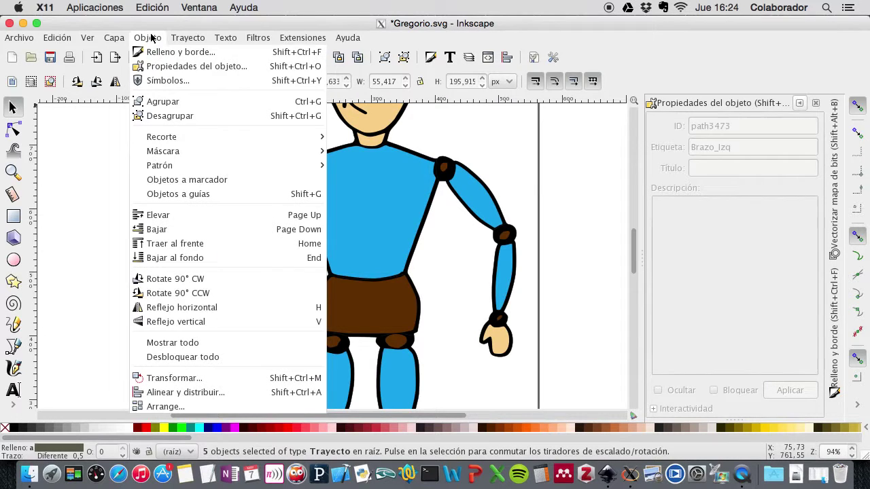
left_click(189, 103)
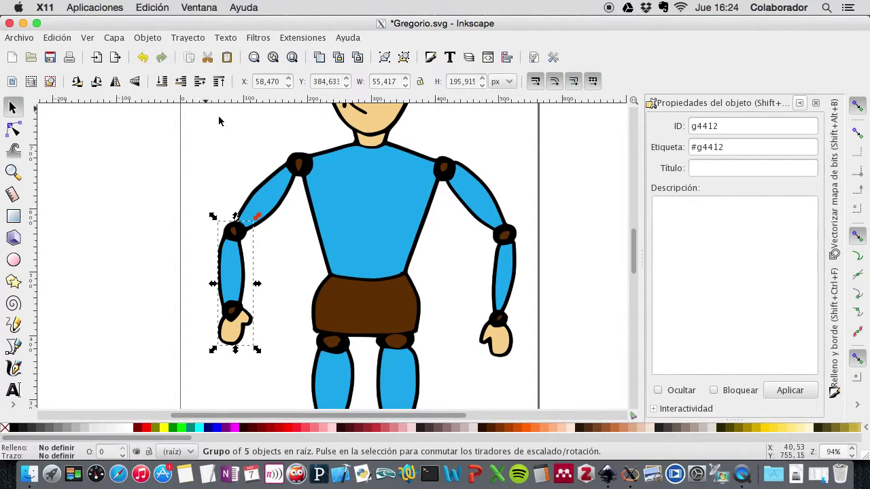
- Set the left forearm group's ID to m2, apply the change and deselect the group
left_click_drag(722, 128, 678, 129)
type("m2")
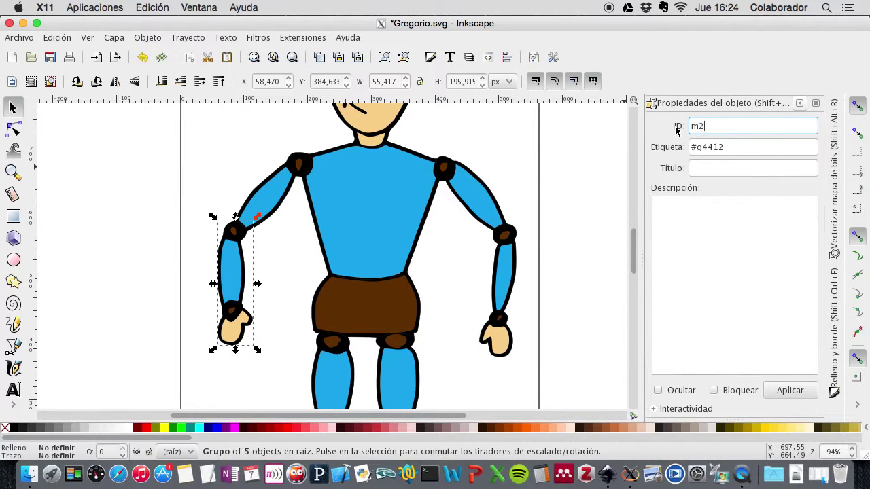
left_click(798, 392)
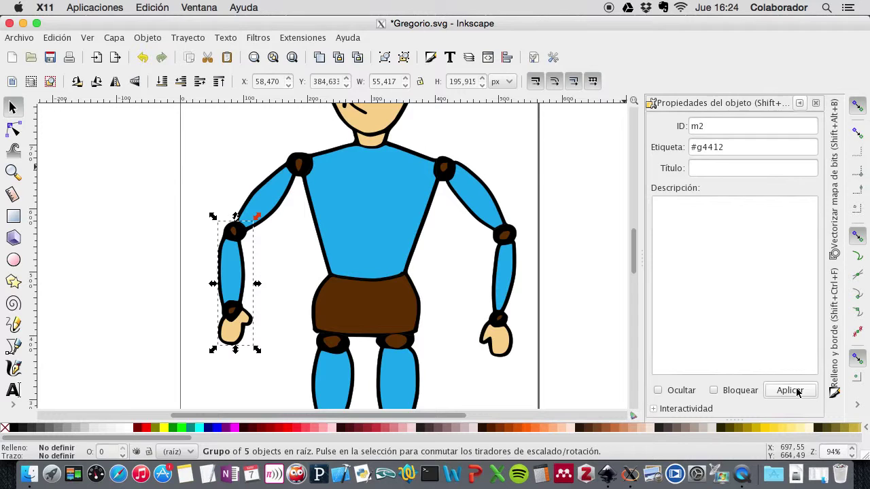
left_click(214, 161)
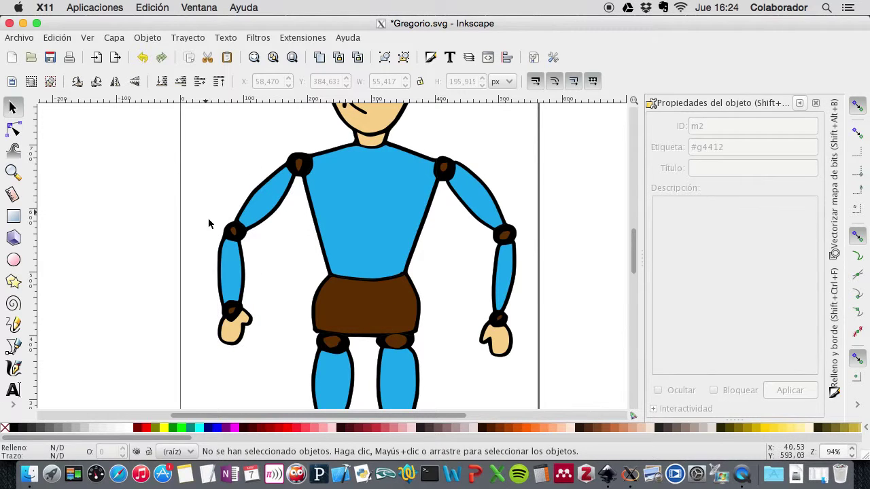
- Group the left shoulder and upper-arm pieces with the m2 forearm group to form the whole left arm
left_click_drag(196, 129, 320, 359)
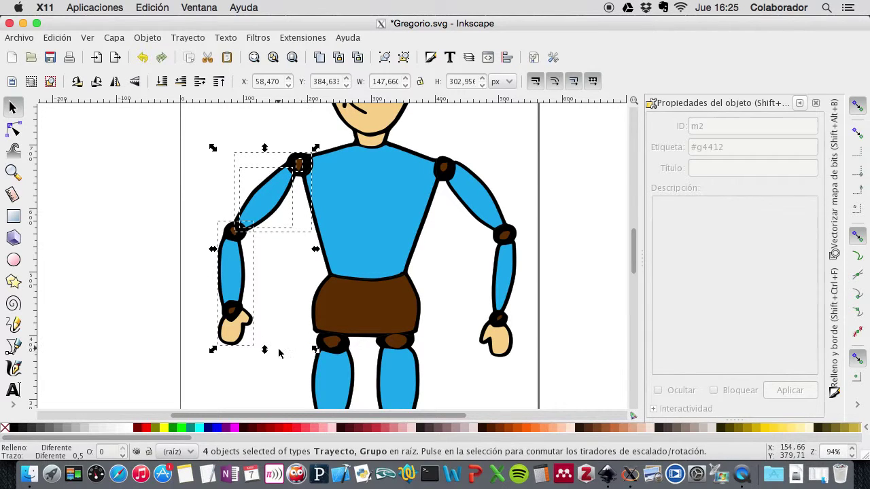
left_click(152, 37)
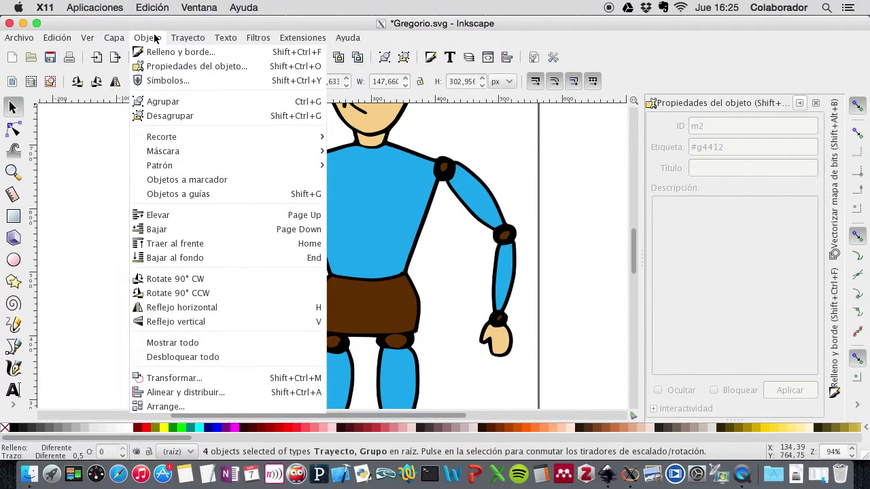
left_click(183, 106)
- Set the whole left arm group's ID to m1, apply the change and deselect the group
left_click(719, 126)
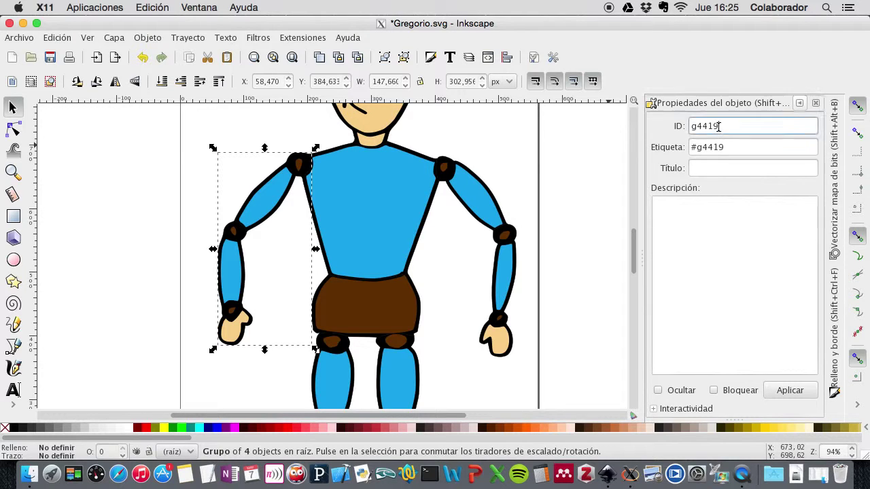
left_click_drag(718, 126, 691, 129)
type("m1")
left_click(782, 390)
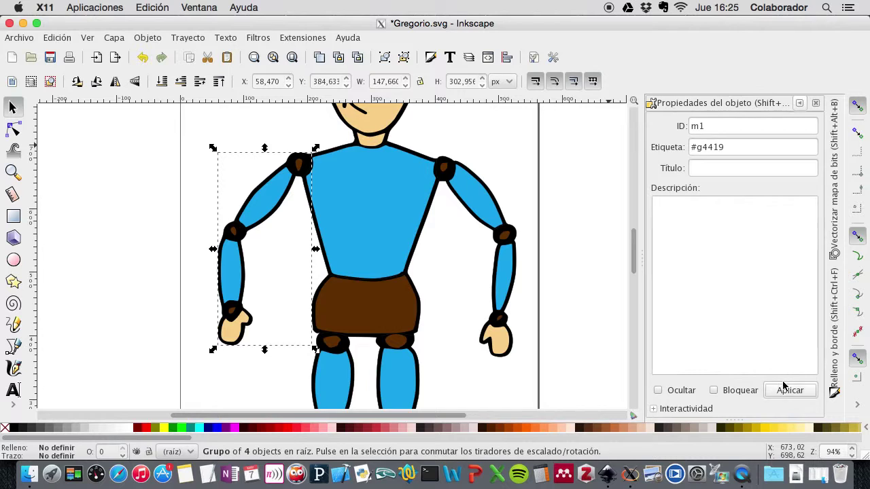
left_click(571, 251)
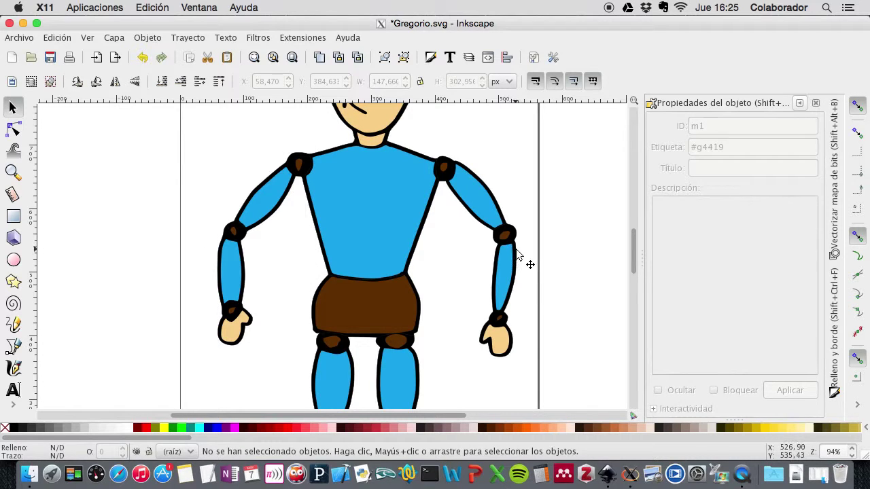
- Group the right elbow, forearm, wrist and hand pieces, set the group's ID to m4, apply it and deselect
scroll(519, 257, "right", 2)
left_click_drag(474, 218, 422, 370)
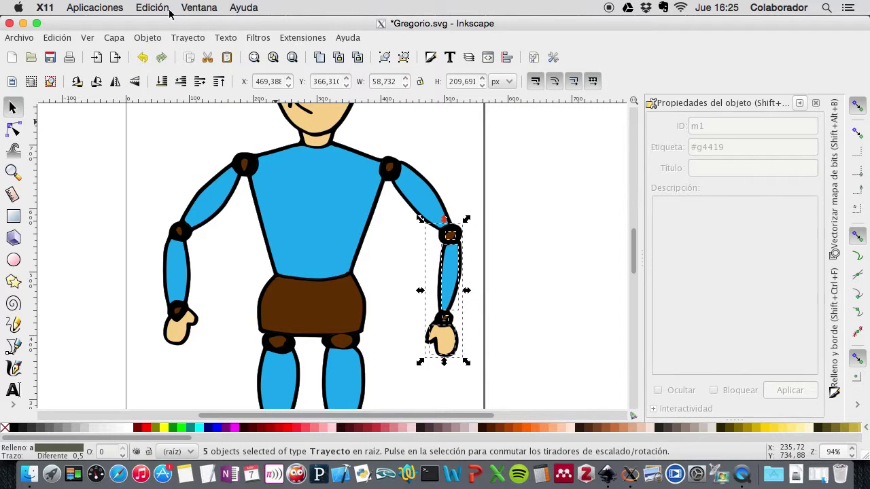
left_click(152, 39)
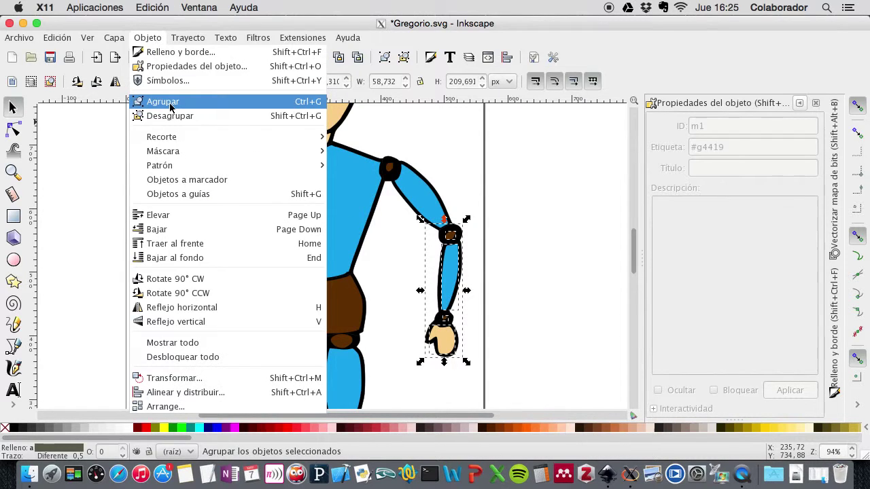
left_click(163, 102)
left_click_drag(757, 125, 690, 122)
type("m4")
left_click(778, 388)
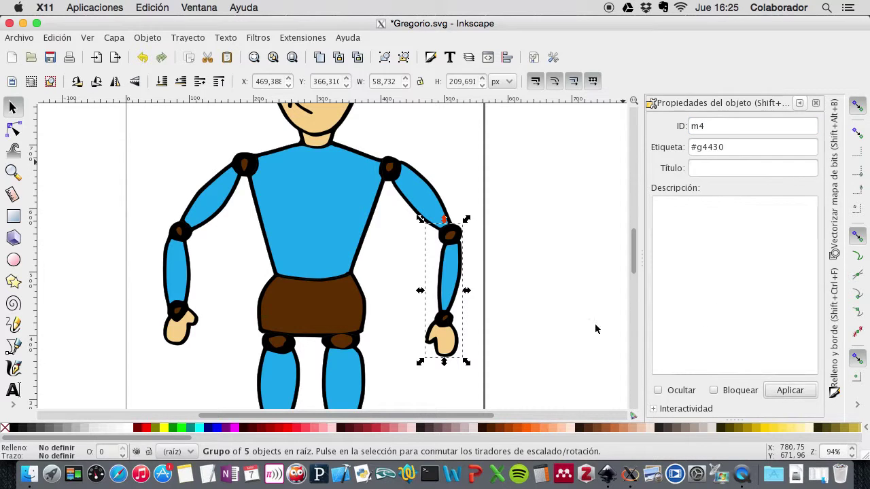
left_click(472, 143)
- Group the right shoulder and upper-arm pieces with the m4 forearm group, apply ID m3 to the whole arm and deselect
left_click_drag(473, 140, 373, 370)
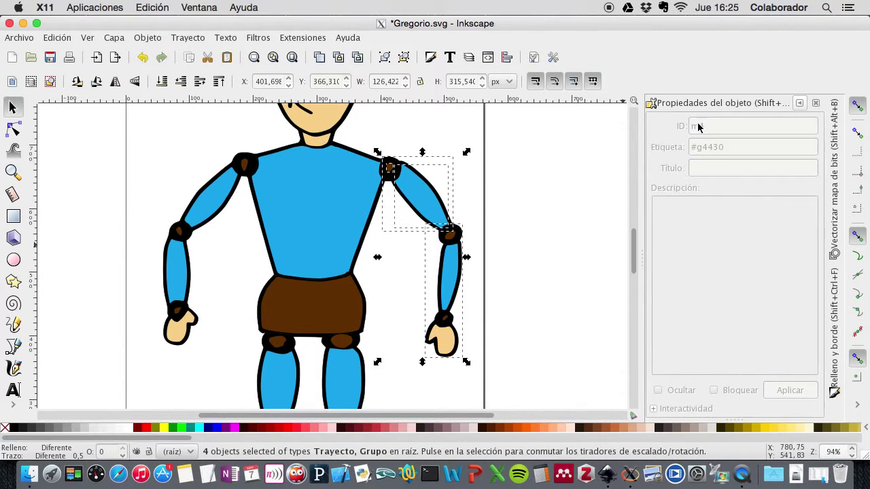
left_click(147, 37)
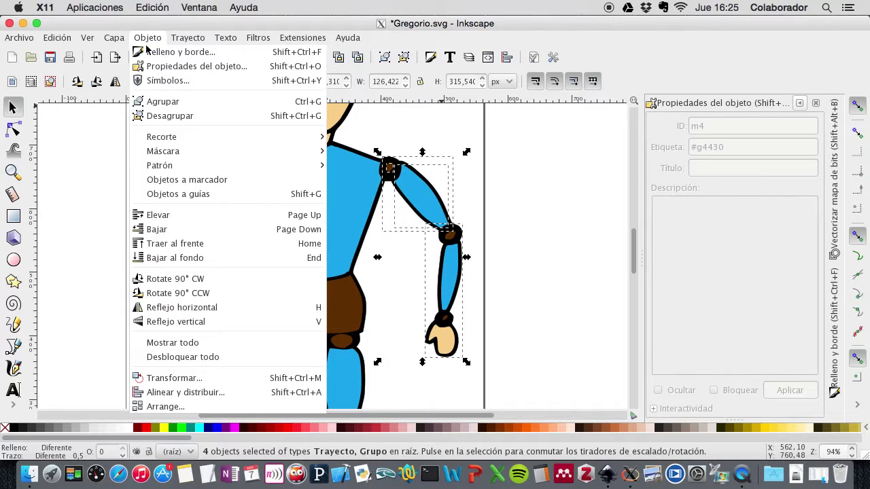
left_click(150, 102)
double_click(765, 125)
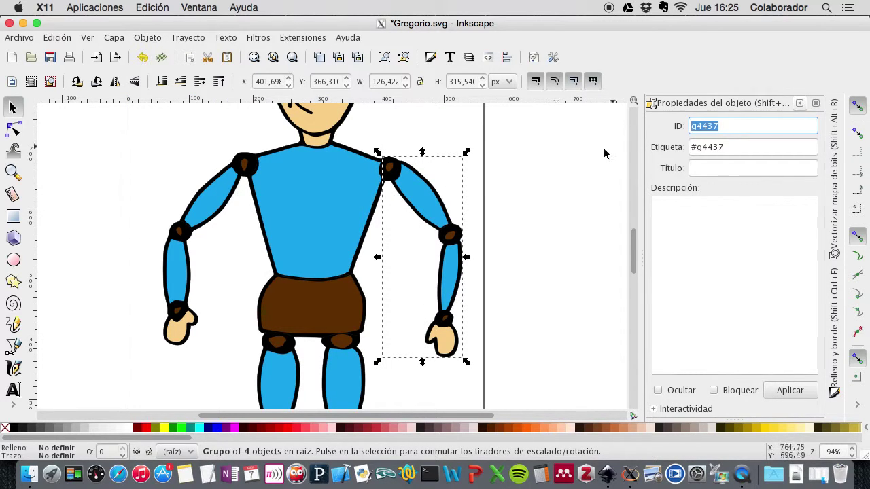
type("m3")
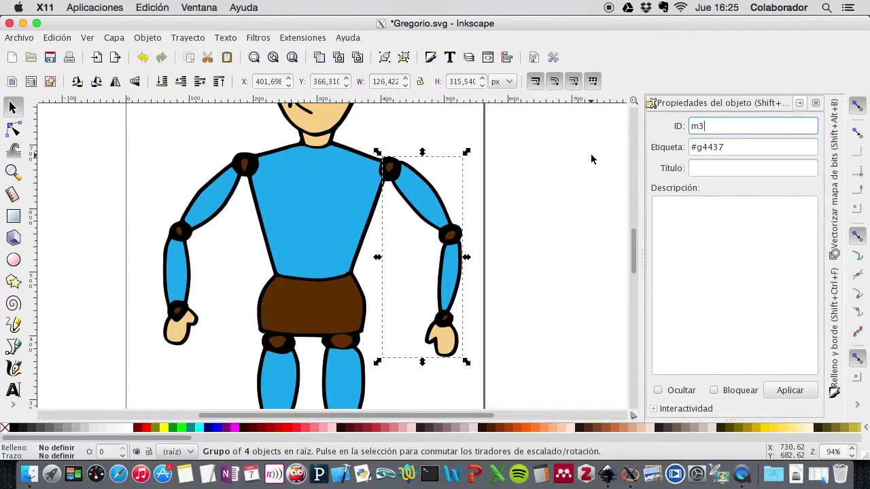
left_click(787, 390)
left_click(555, 337)
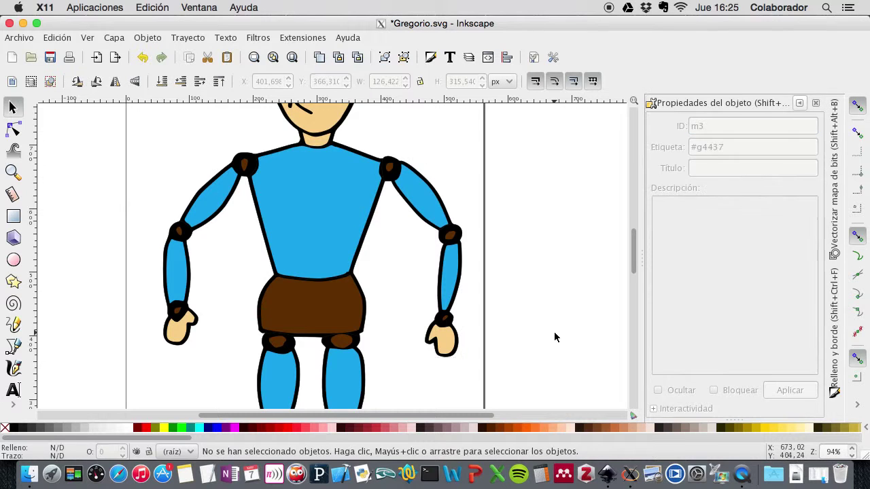
- Group the brown hip shape with its black outline, set the group's ID to m5, apply it and deselect
scroll(550, 335, "down", 3)
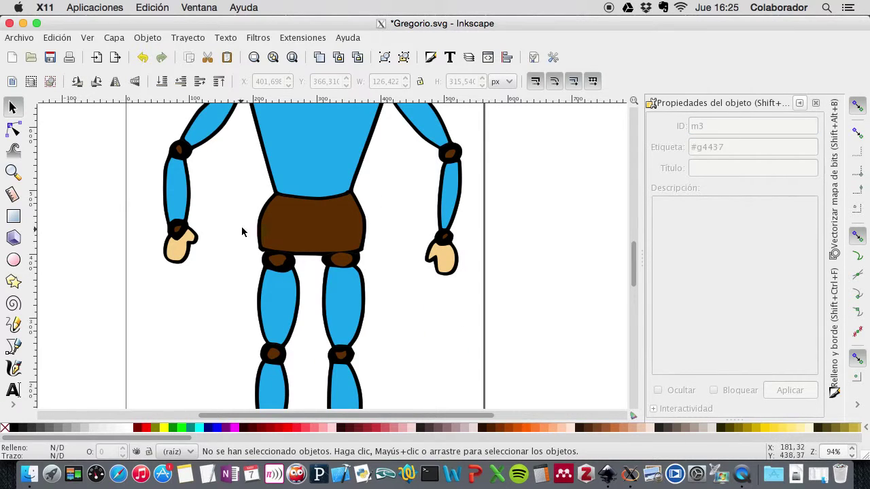
scroll(243, 204, "down", 1)
left_click_drag(244, 158, 379, 233)
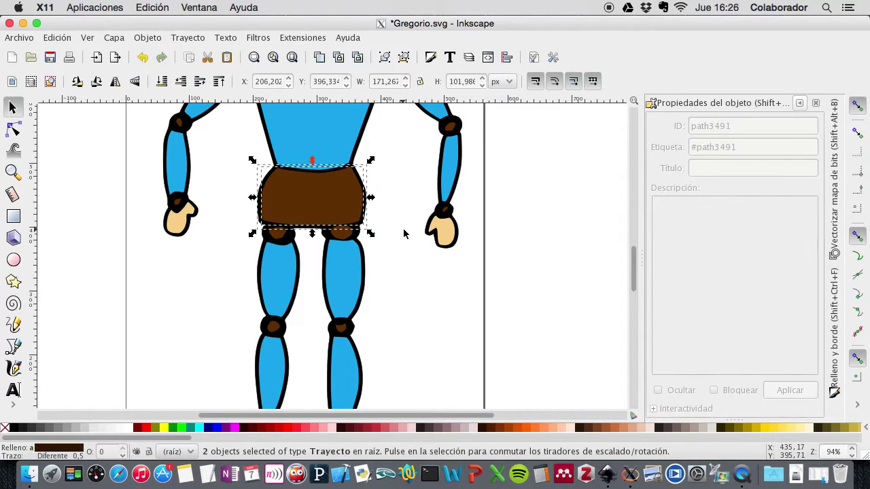
left_click(147, 38)
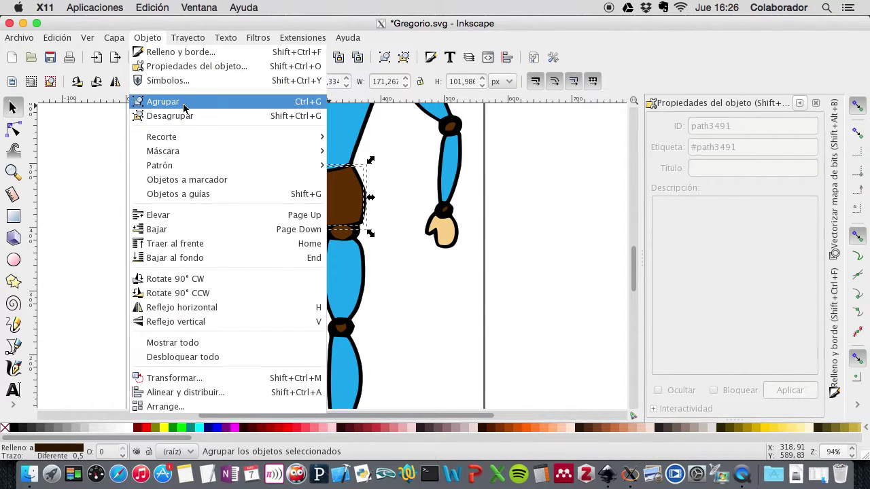
left_click(163, 101)
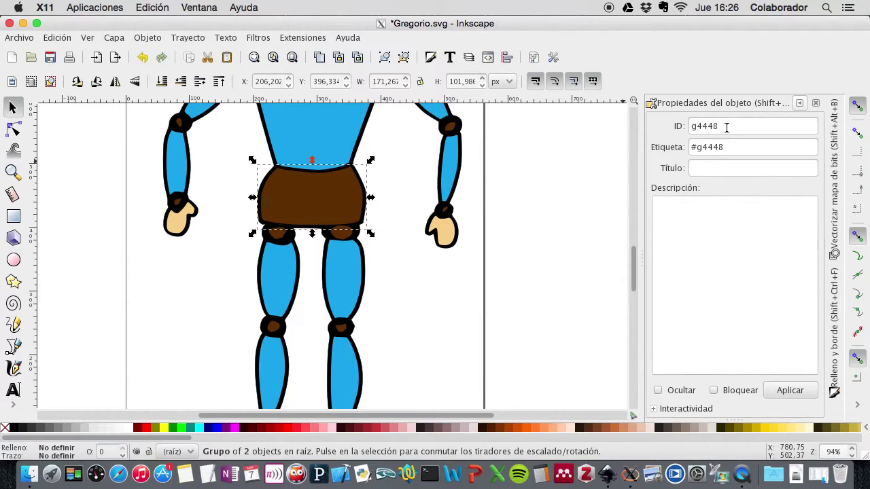
left_click_drag(726, 126, 666, 126)
type("m")
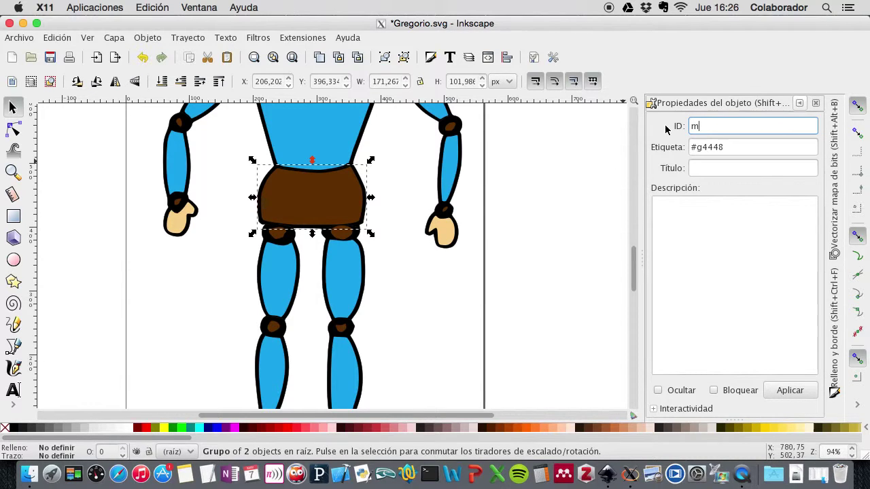
type("5")
left_click(788, 389)
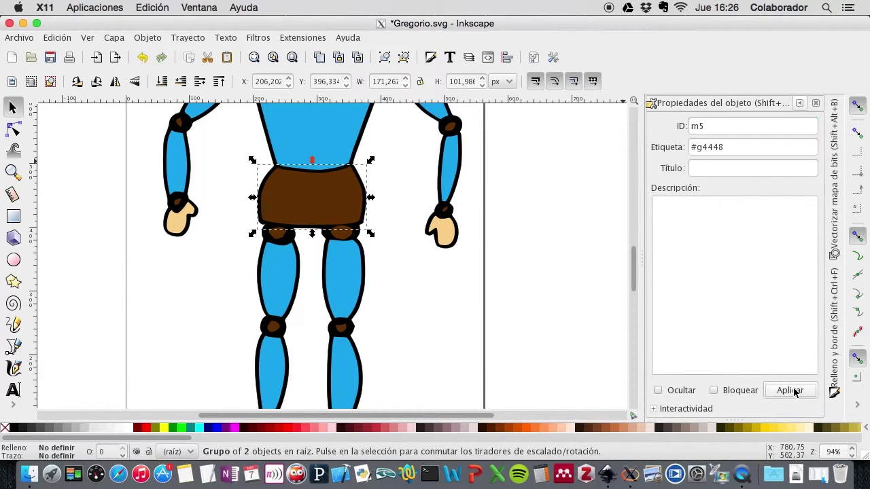
left_click(447, 327)
- Group the left knee, lower-leg, ankle and foot pieces, set the group's ID to m7, apply it and deselect
scroll(446, 327, "down", 1)
scroll(446, 326, "down", 2)
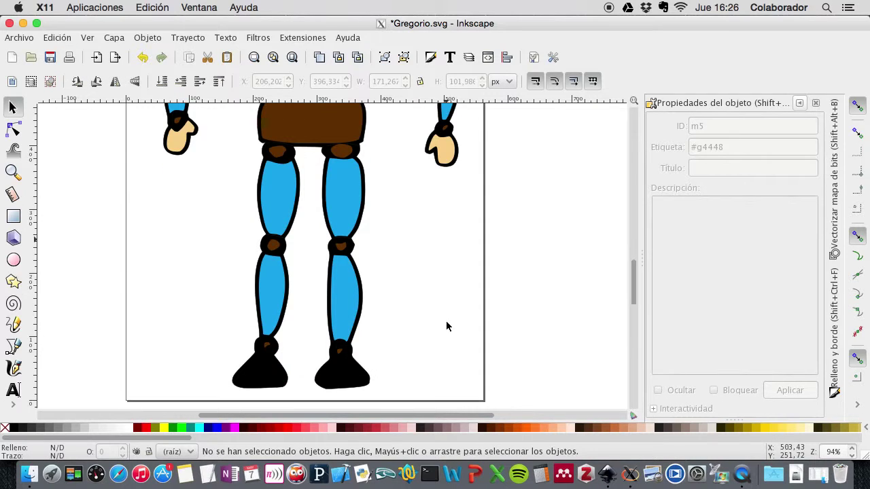
left_click_drag(224, 225, 301, 399)
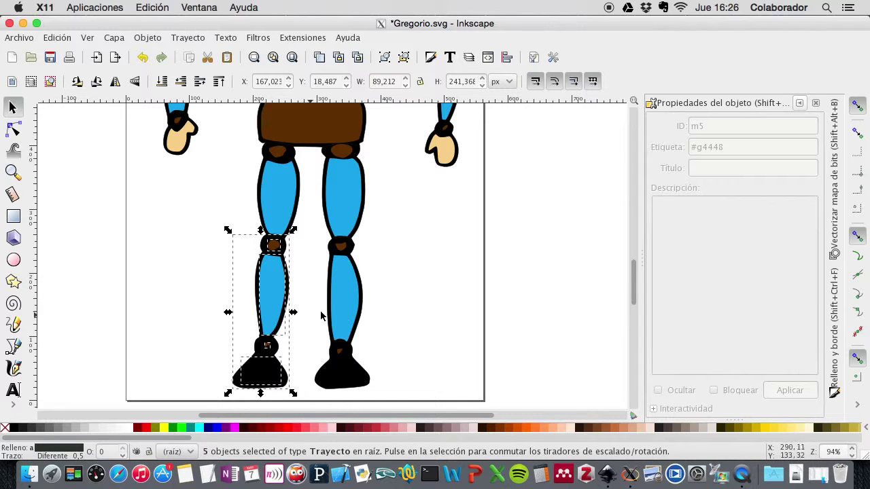
left_click(148, 38)
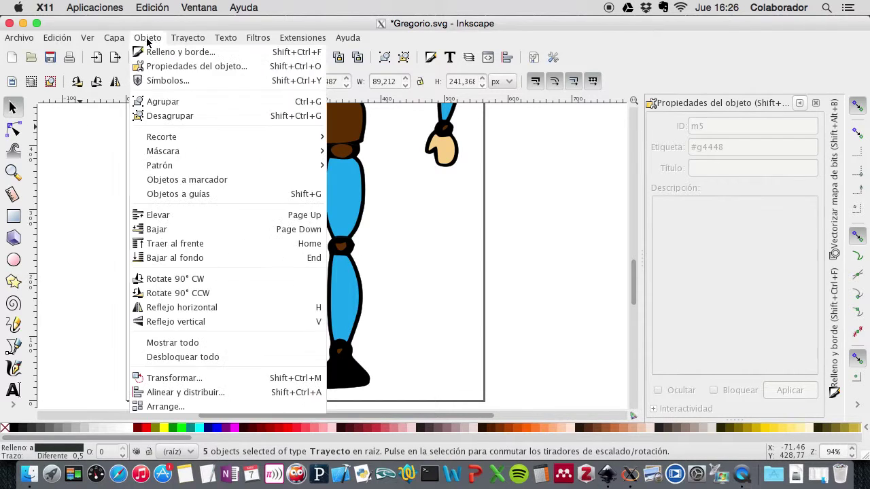
left_click(155, 102)
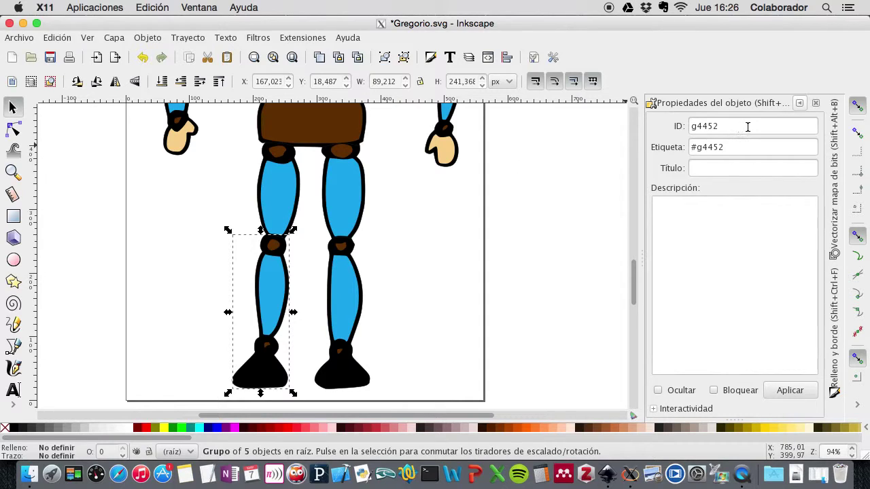
left_click_drag(747, 127, 677, 127)
type("m7")
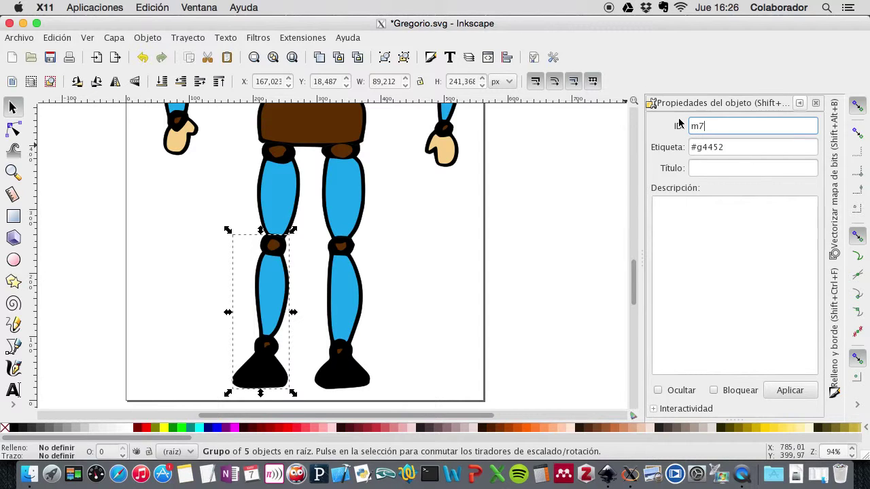
left_click(788, 392)
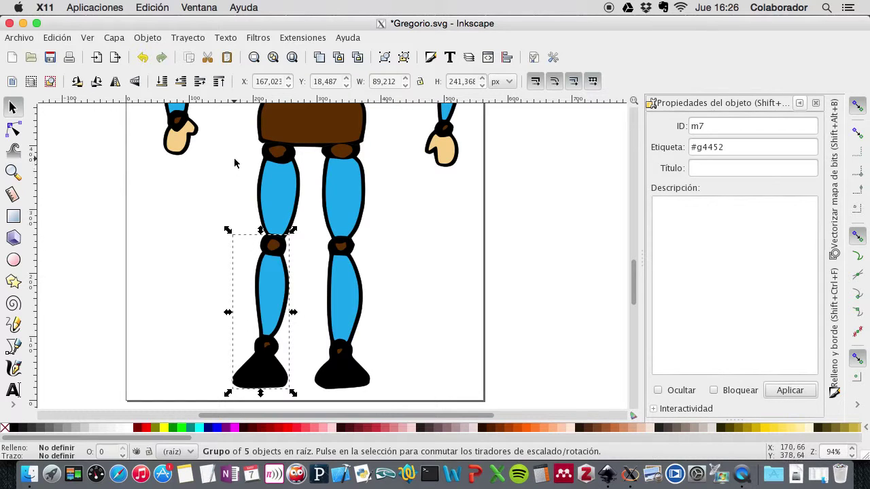
left_click(237, 163)
- Group the left hip joint and thigh pieces with the m7 lower-leg group, apply ID m6 to the whole leg and deselect
left_click_drag(236, 135, 298, 394)
left_click(229, 135)
left_click_drag(231, 129, 301, 395)
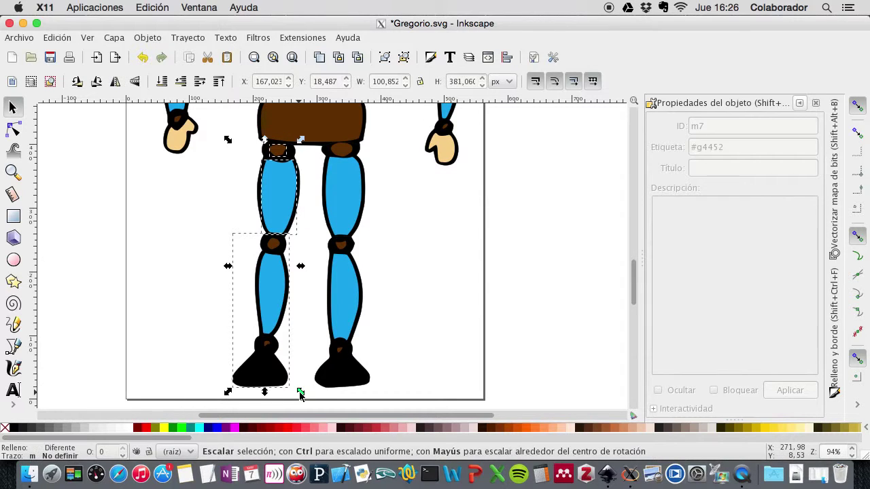
left_click(218, 129)
left_click_drag(218, 125, 304, 405)
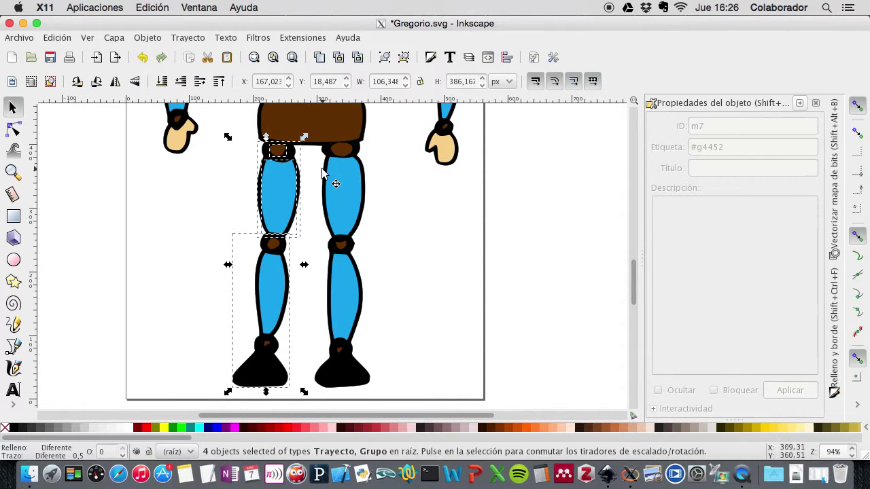
left_click(153, 38)
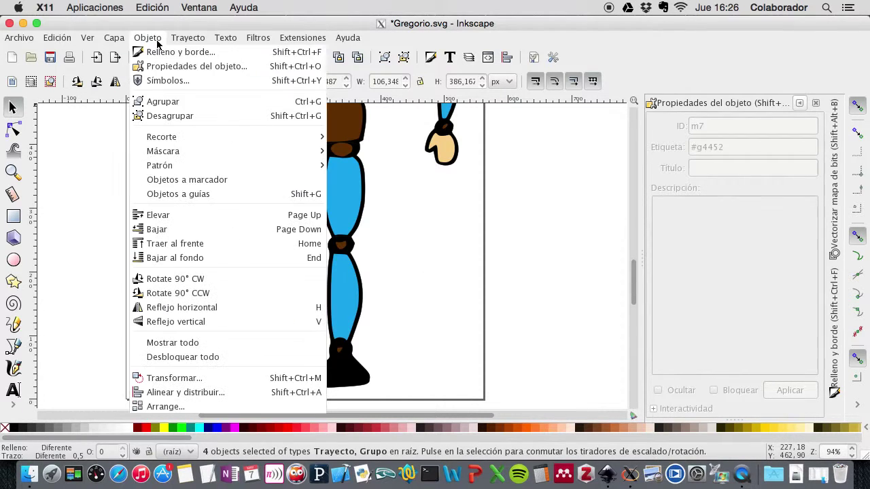
left_click(179, 103)
double_click(713, 126)
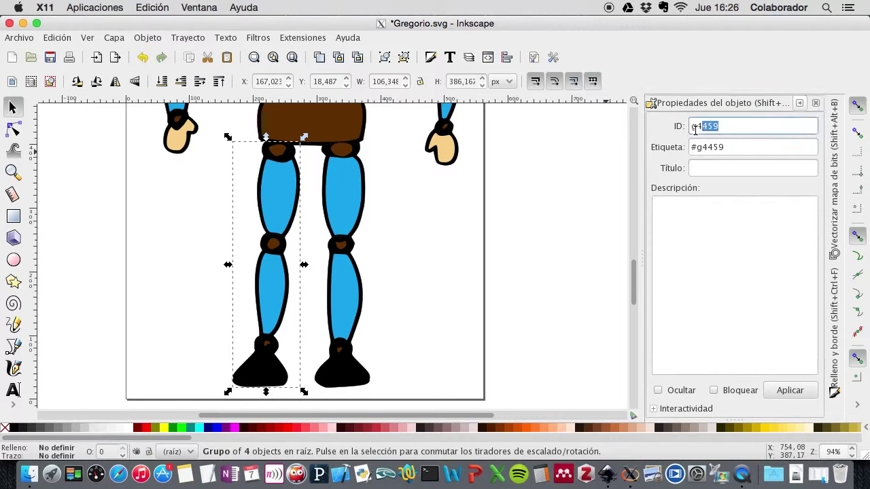
type("m6")
left_click(786, 390)
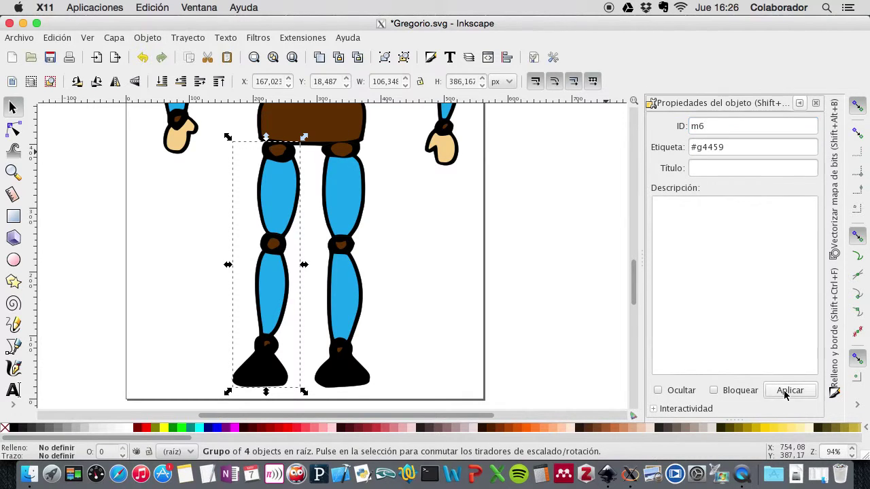
left_click(430, 348)
- Group the right knee, lower-leg, ankle and foot pieces, set the group's ID to m9, apply it and deselect
left_click_drag(379, 389, 306, 228)
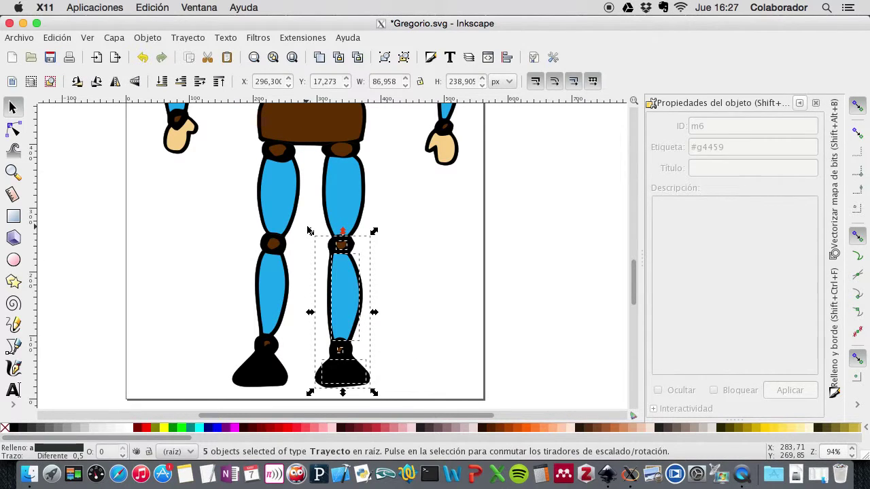
left_click(148, 38)
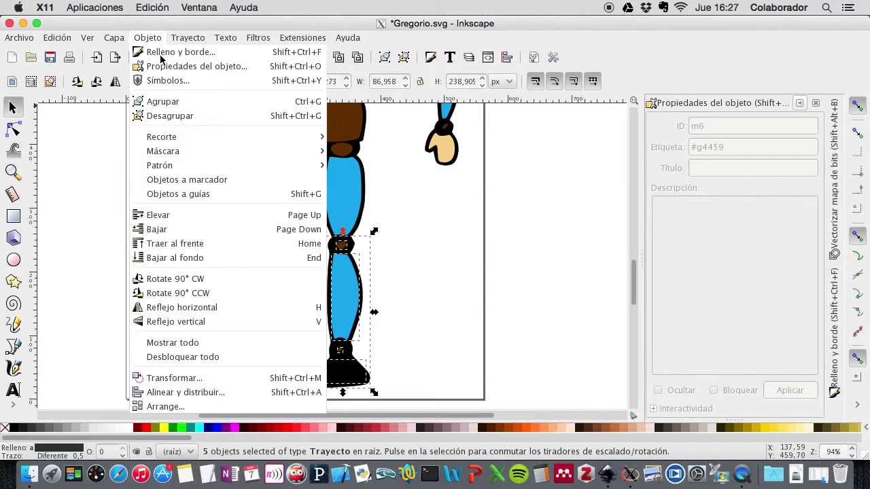
left_click(163, 101)
left_click(719, 127)
double_click(718, 127)
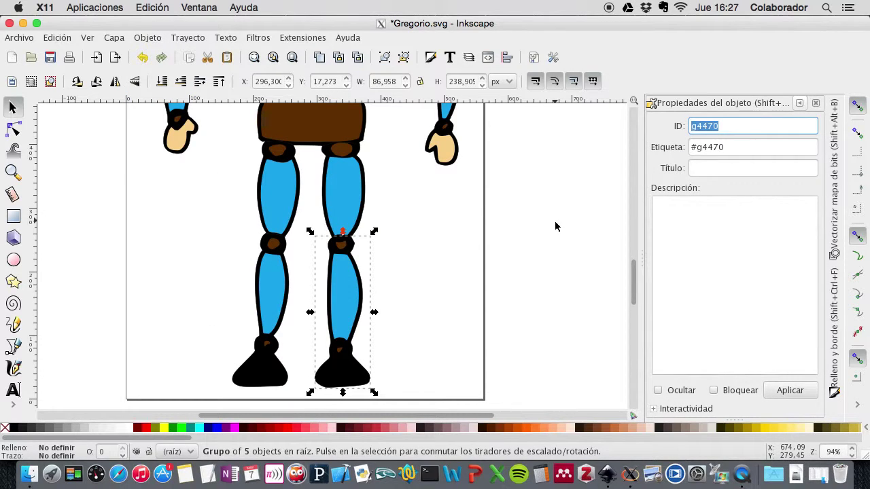
type("m9")
left_click(795, 391)
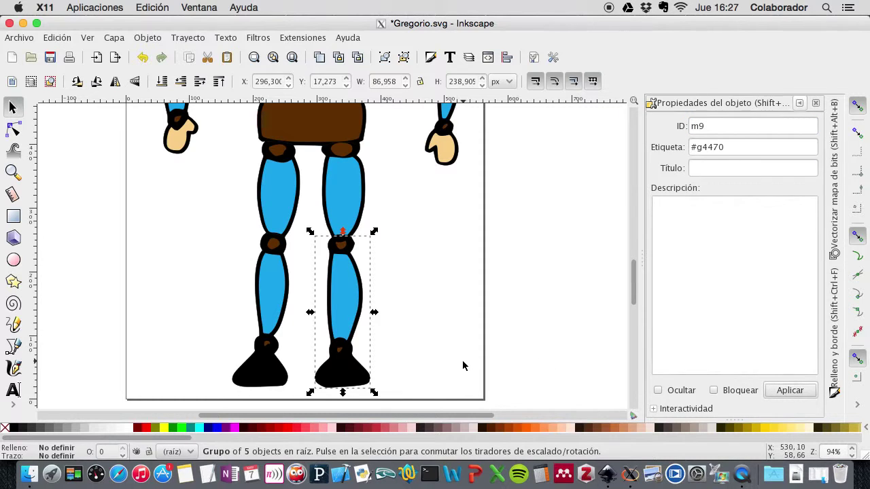
left_click(388, 392)
- Group the right hip joint and thigh pieces with the m9 lower-leg group, apply ID m8 to the whole leg and deselect
left_click_drag(389, 392, 308, 134)
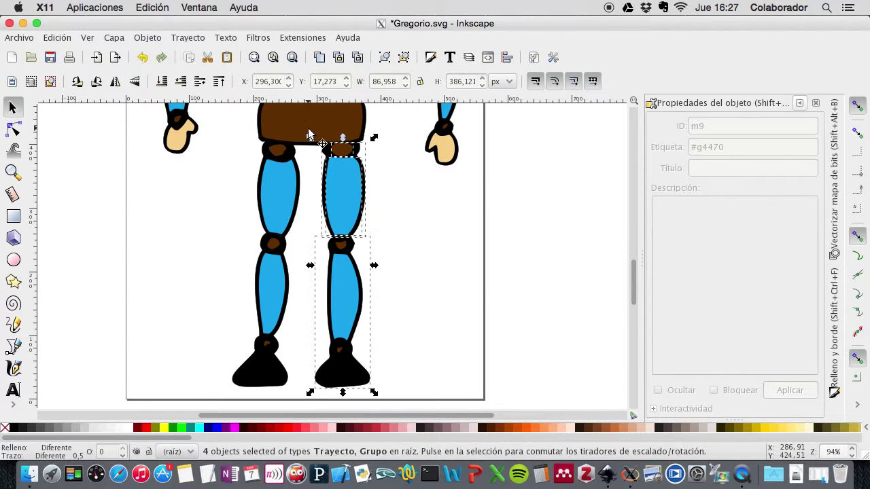
left_click(146, 38)
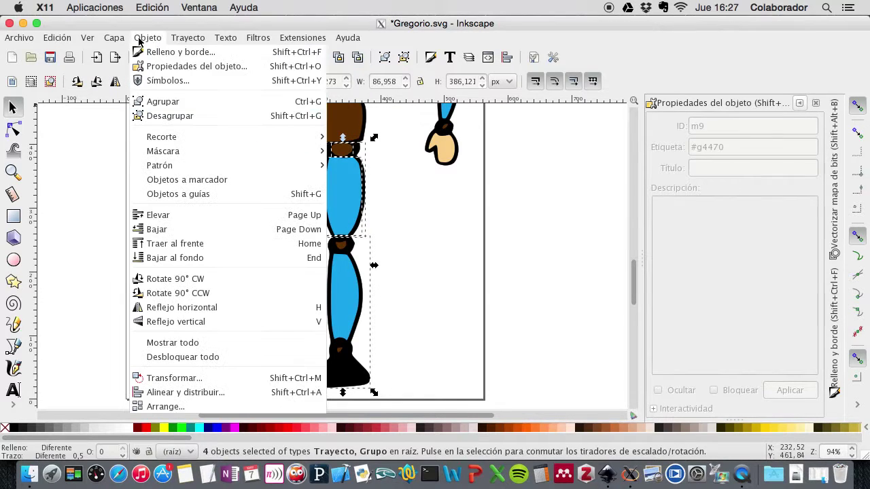
left_click(161, 102)
left_click_drag(724, 130, 659, 129)
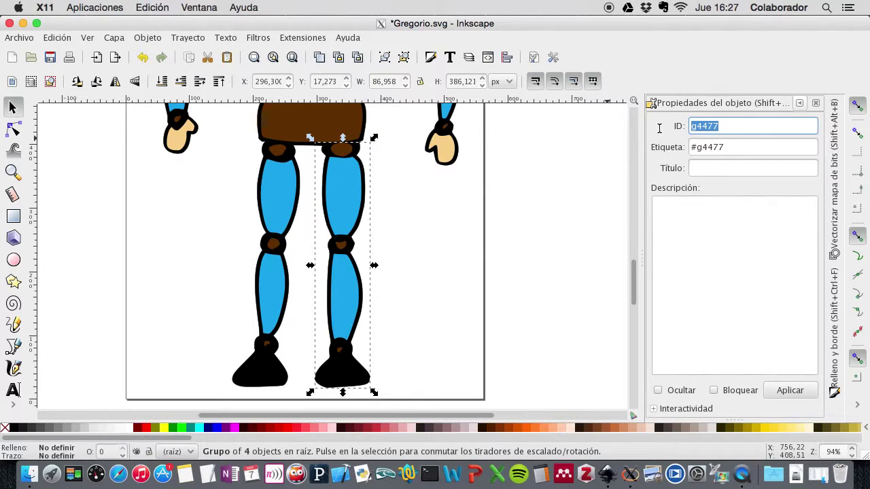
type("m8")
left_click(788, 390)
left_click(452, 270)
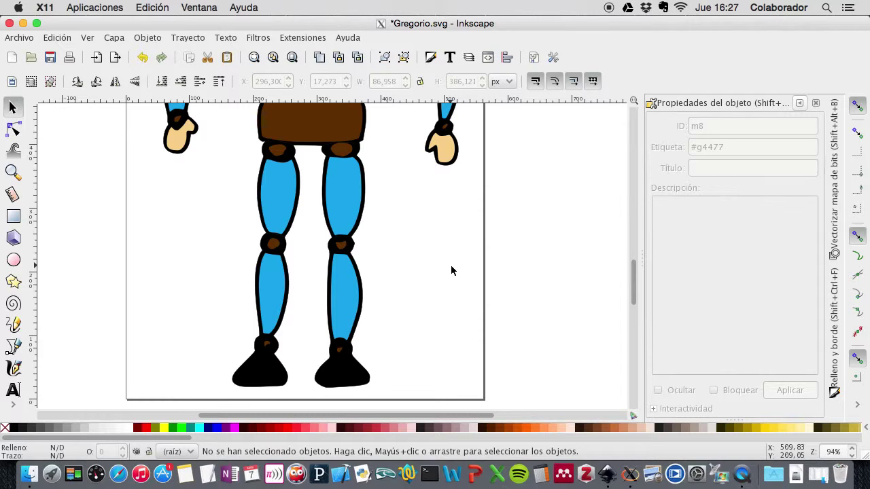
scroll(449, 267, "up", 7)
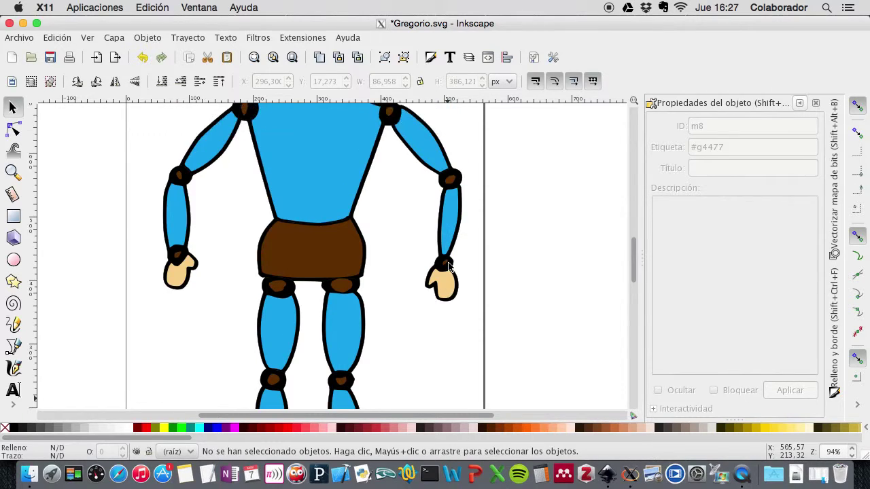
scroll(448, 267, "up", 2)
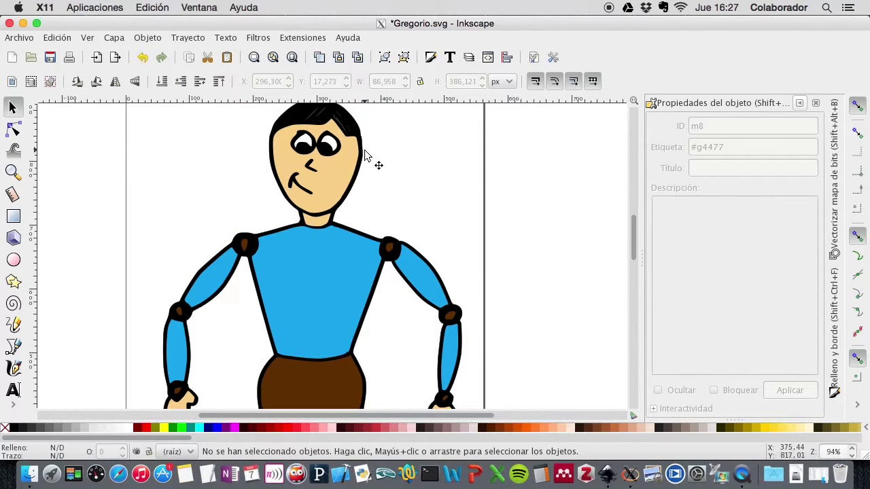
- Check the object properties of the figure's right arm group and its torso, leaving nothing selected
left_click(364, 152)
left_click(427, 265)
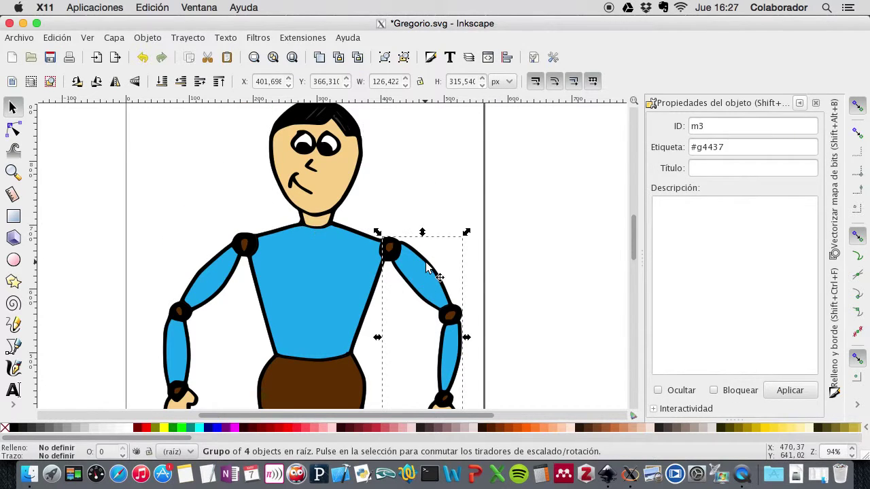
left_click(371, 289)
left_click(441, 240)
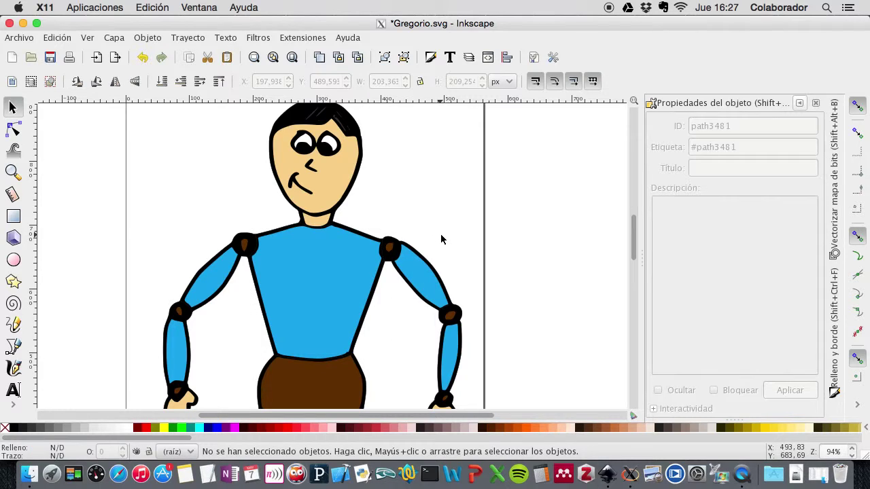
scroll(441, 239, "down", 6)
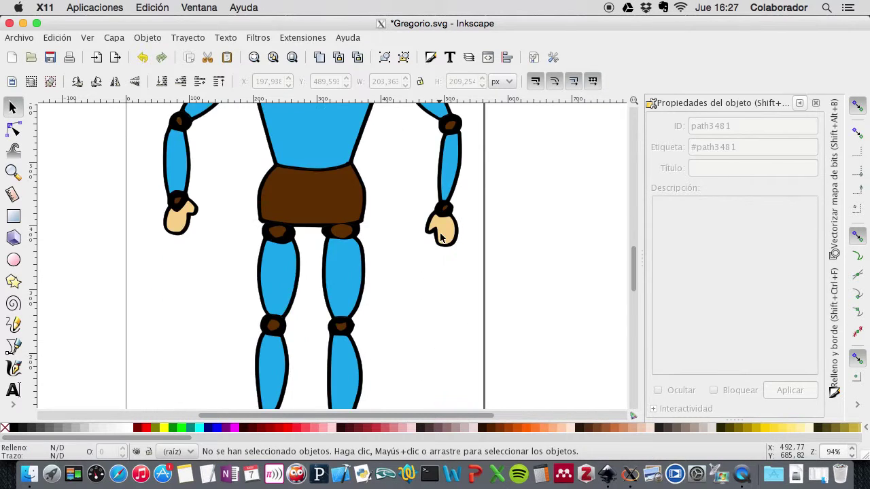
scroll(259, 207, "up", 2)
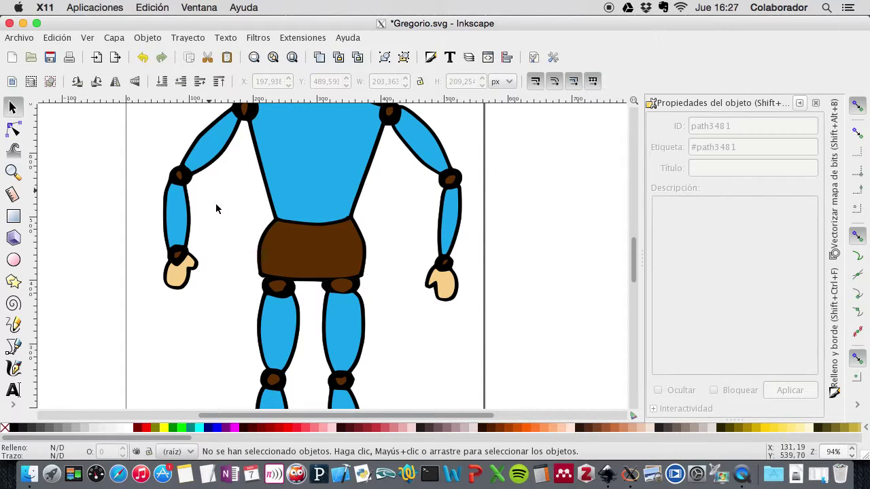
- Save the drawing under the new name Gregorio2.svg in the Gregorio folder, in Inkscape SVG format
left_click(24, 38)
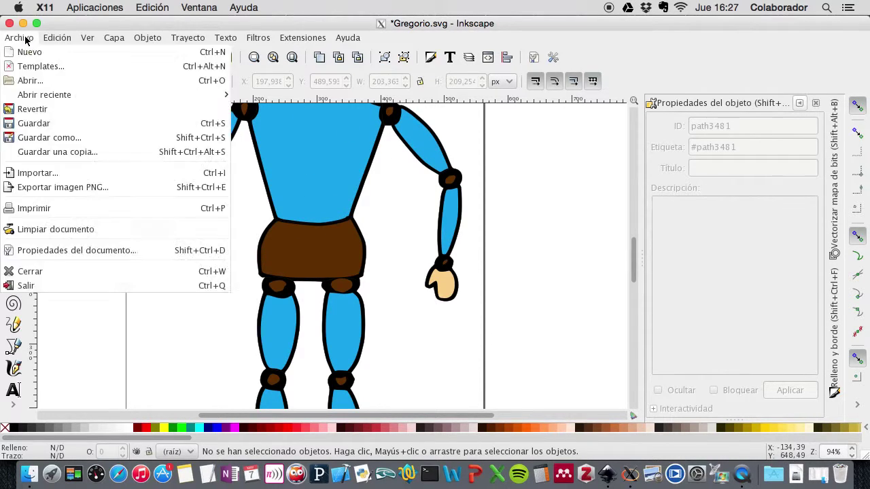
left_click(64, 138)
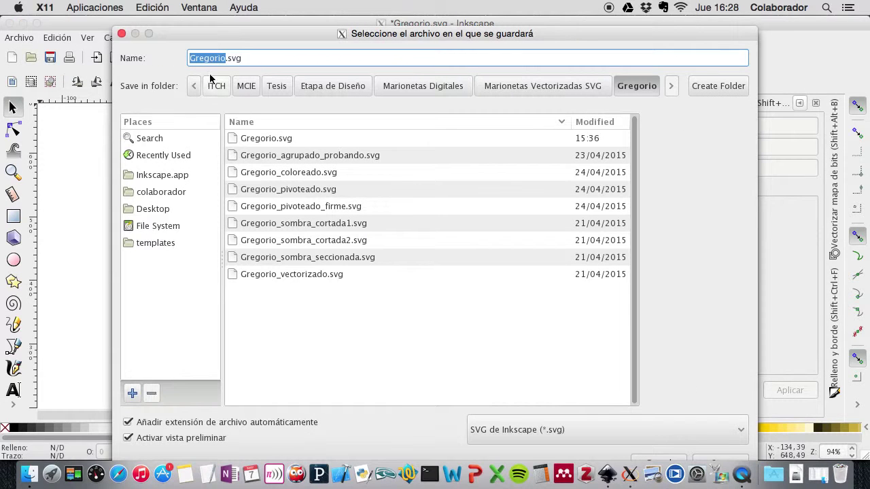
left_click(225, 58)
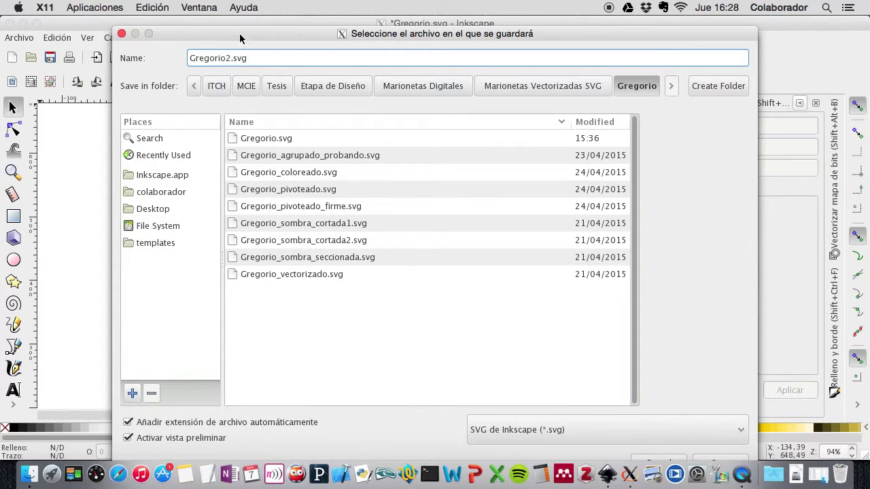
type("2")
left_click_drag(242, 39, 239, 24)
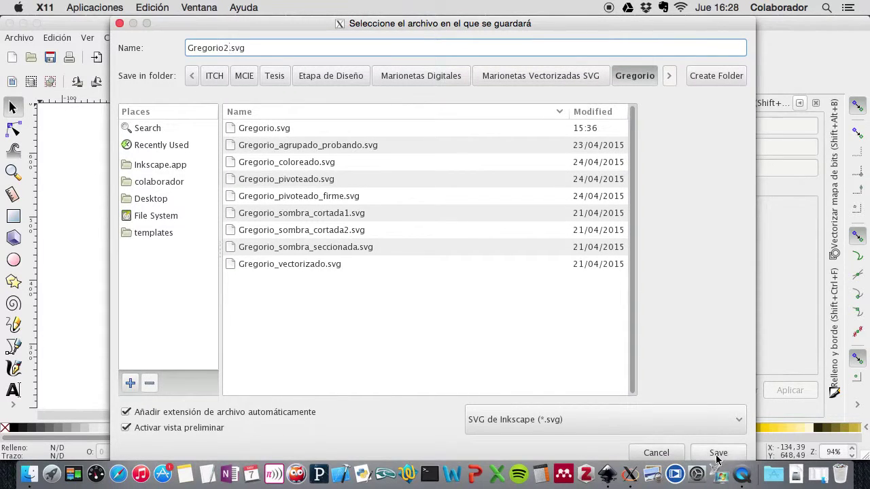
left_click(718, 453)
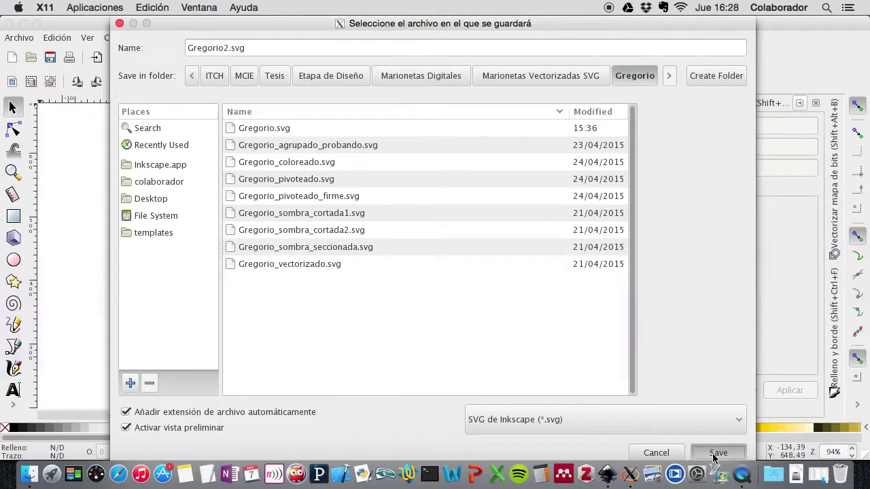